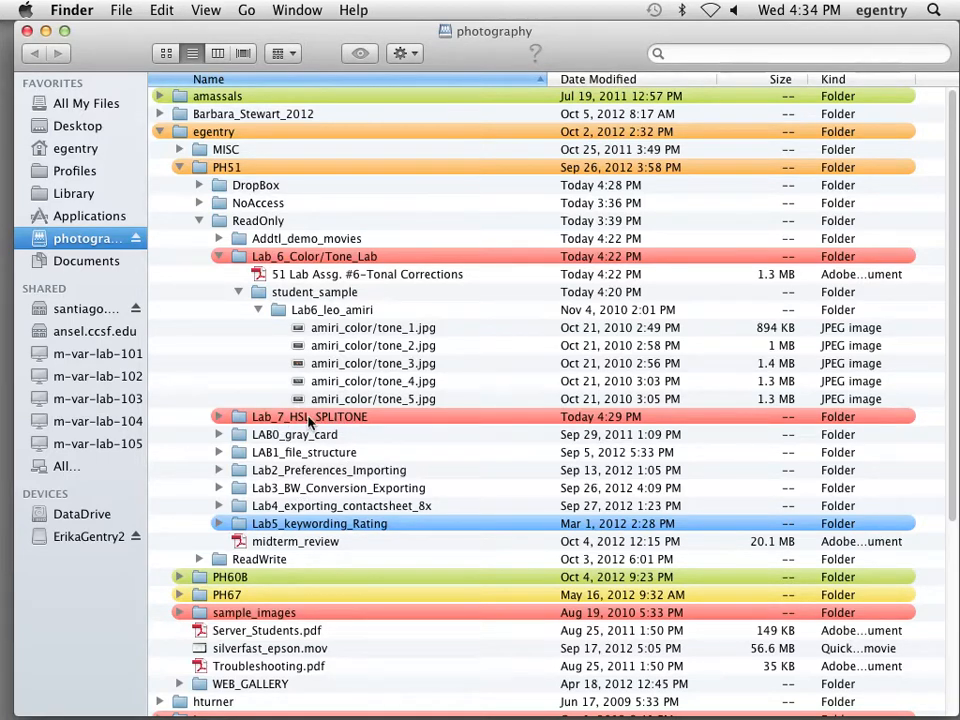
left_click(340, 331)
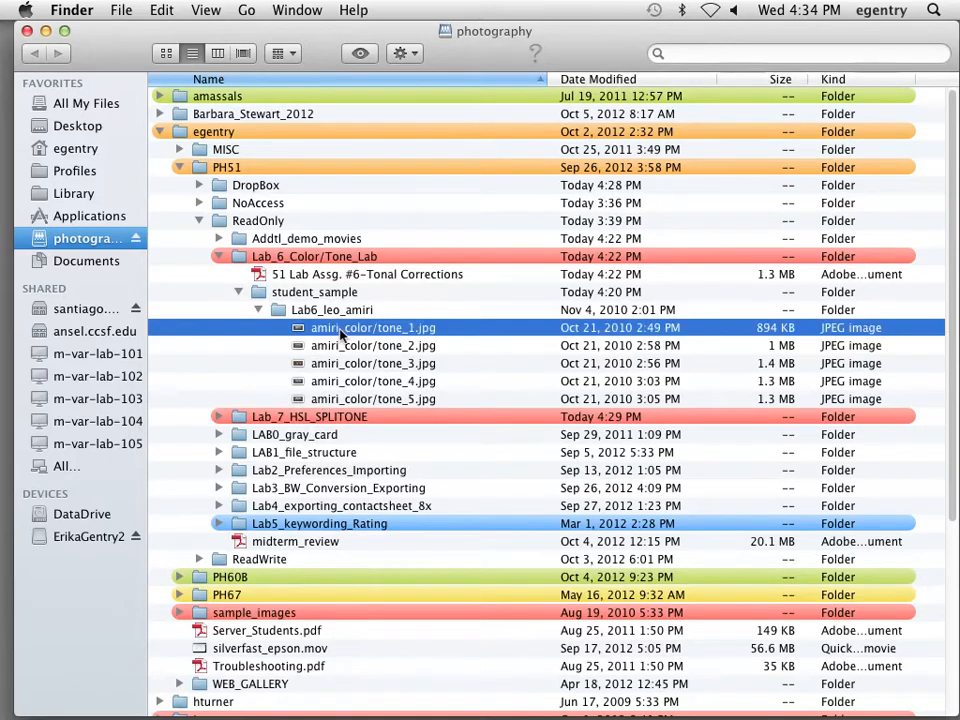
left_click(361, 404, "shift")
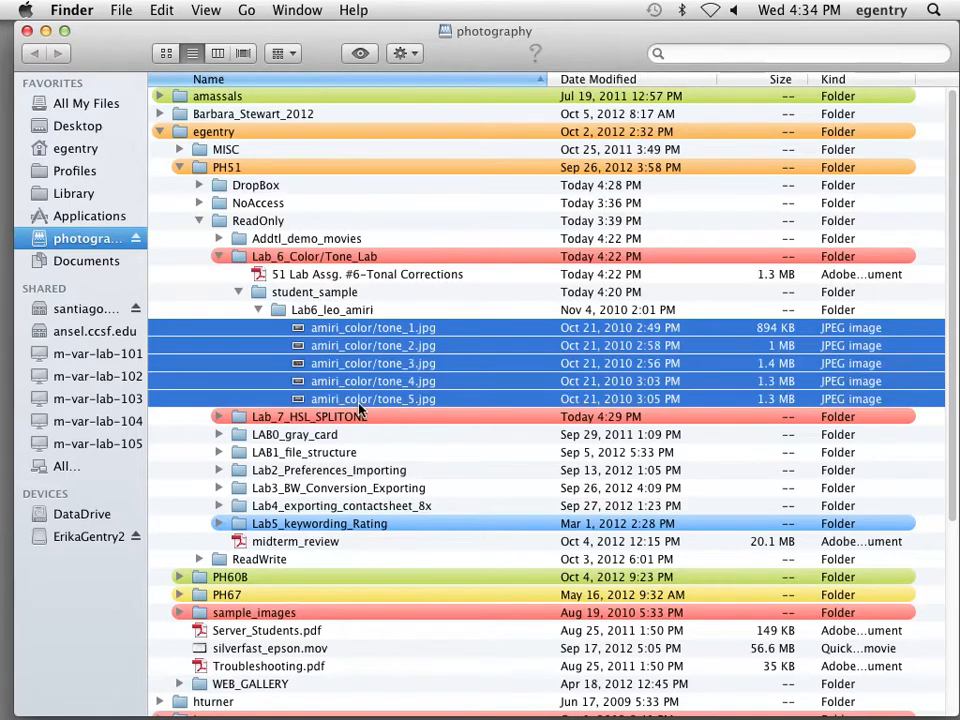
double_click(360, 404)
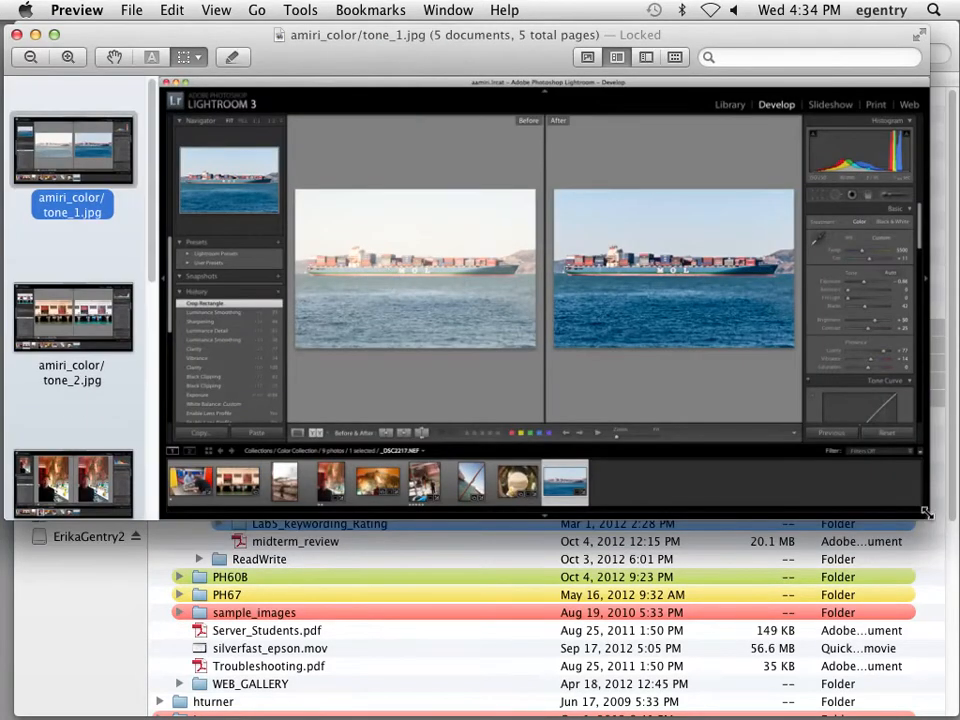
Enlarge the Preview window and step through tone_2 to tone_5
left_click_drag(925, 522, 944, 703)
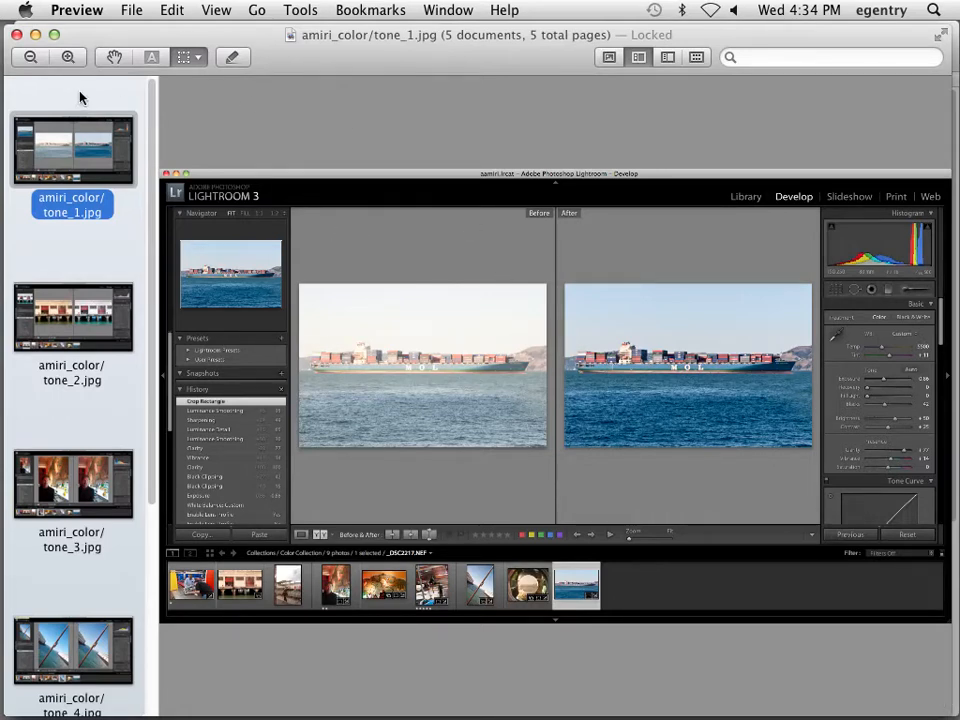
key("Down")
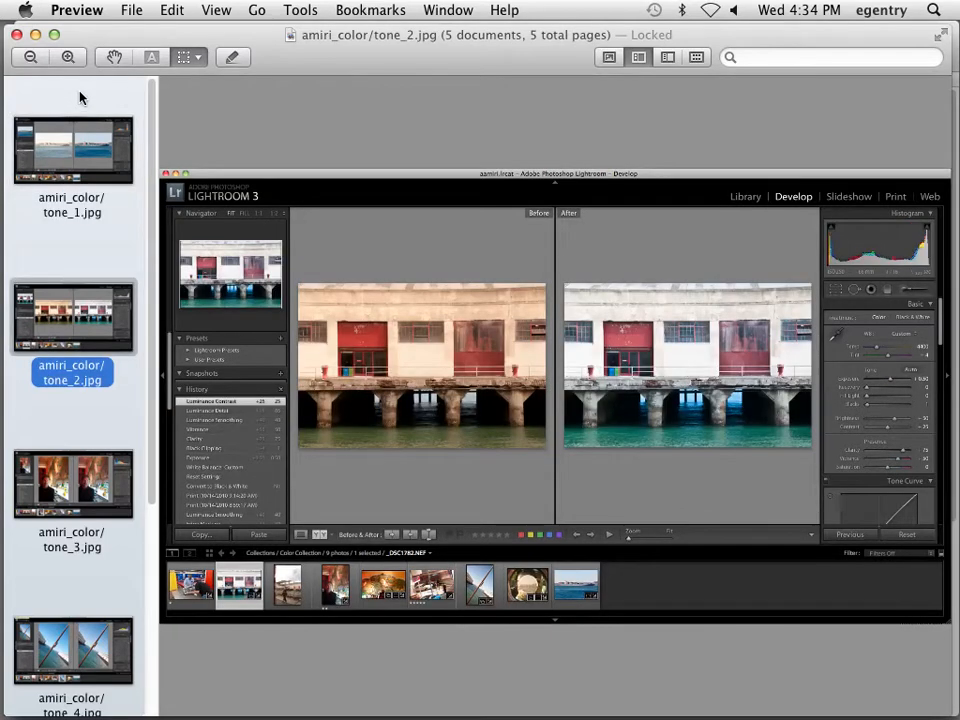
key("Down")
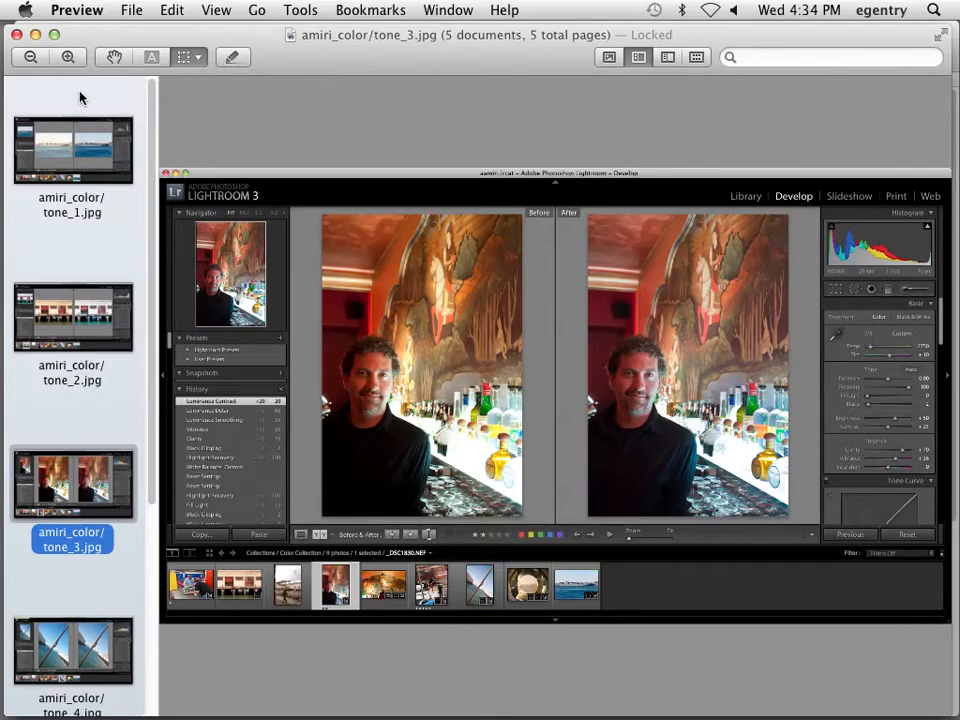
key("Down")
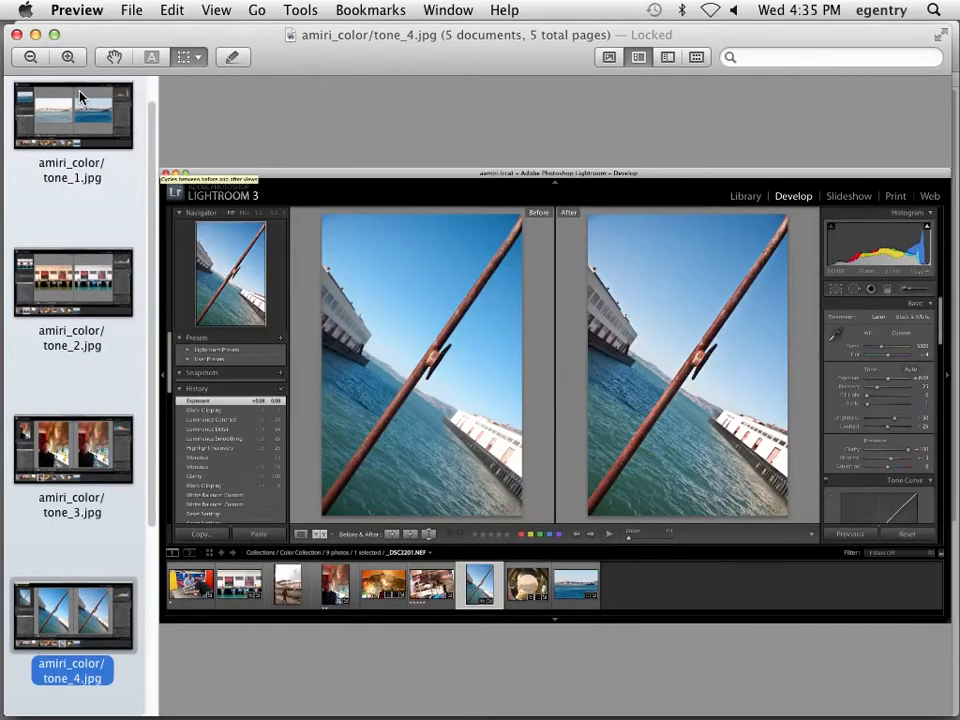
key("Down")
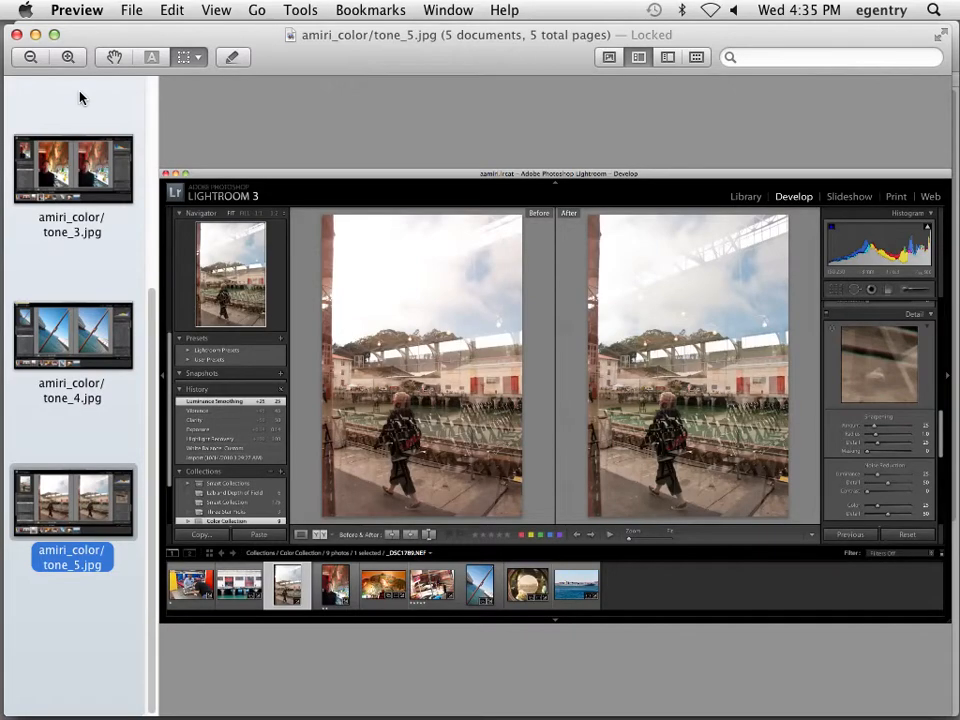
Go back to tone_2, close Preview, and open the Tonal Corrections lab PDF
key("Up")
key("Up")
key("Up")
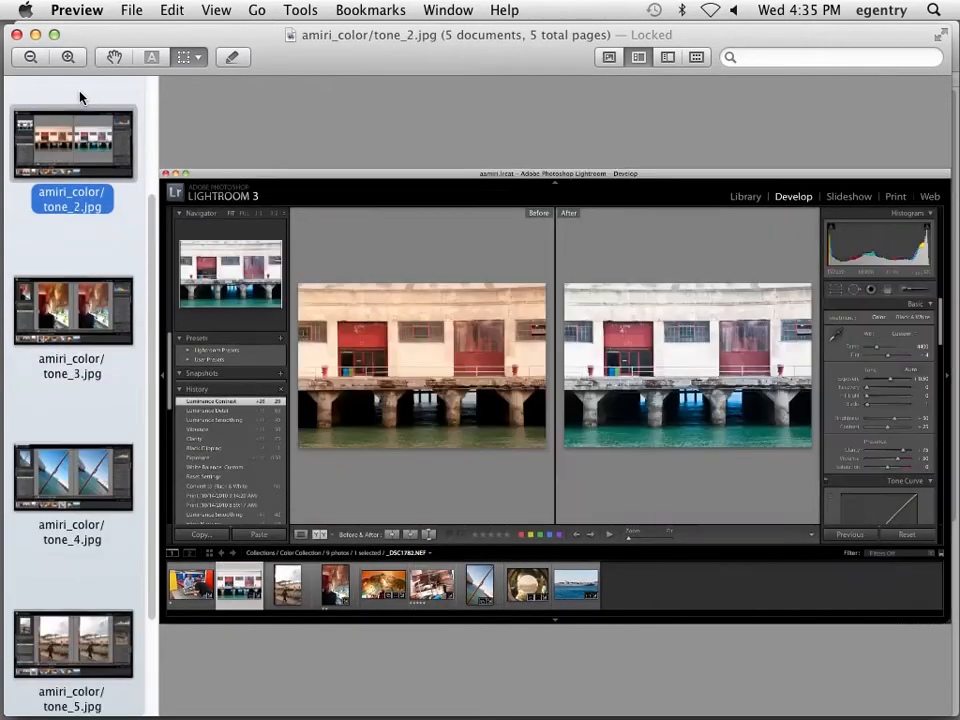
key("super+q")
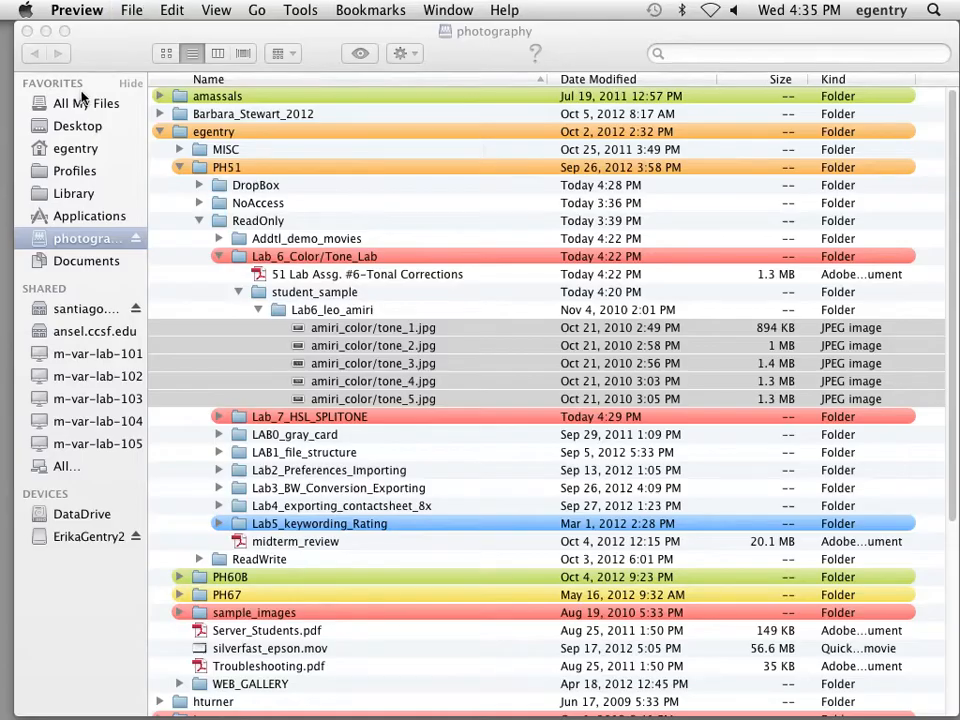
double_click(388, 280)
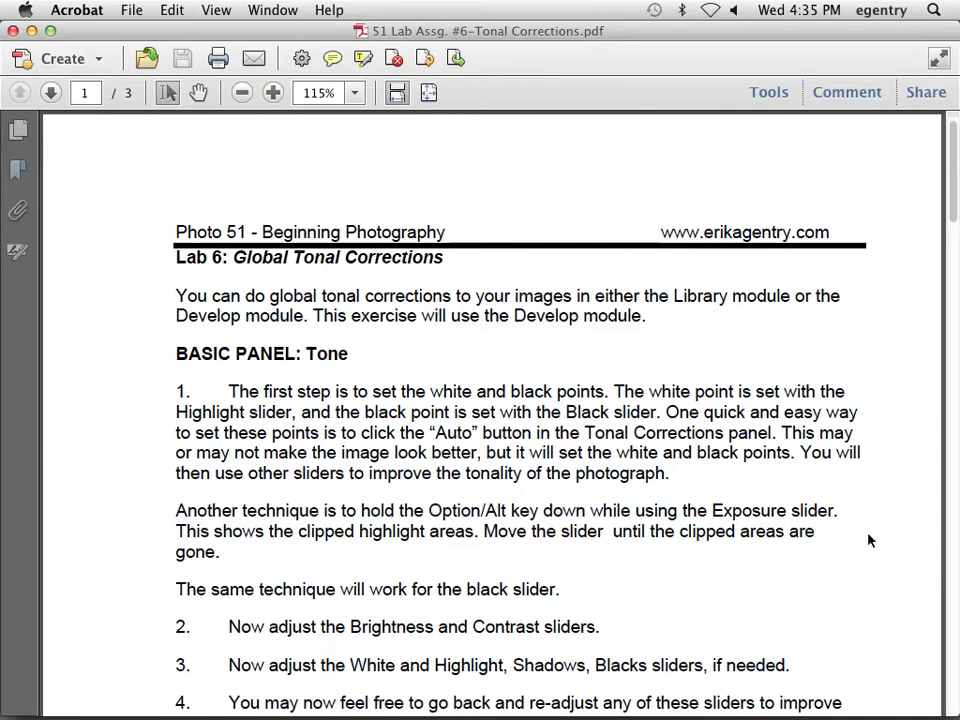
Read the Tonal Corrections PDF down to the Turn in a Screen Capture section, then close it
scroll(868, 540, "down", 5)
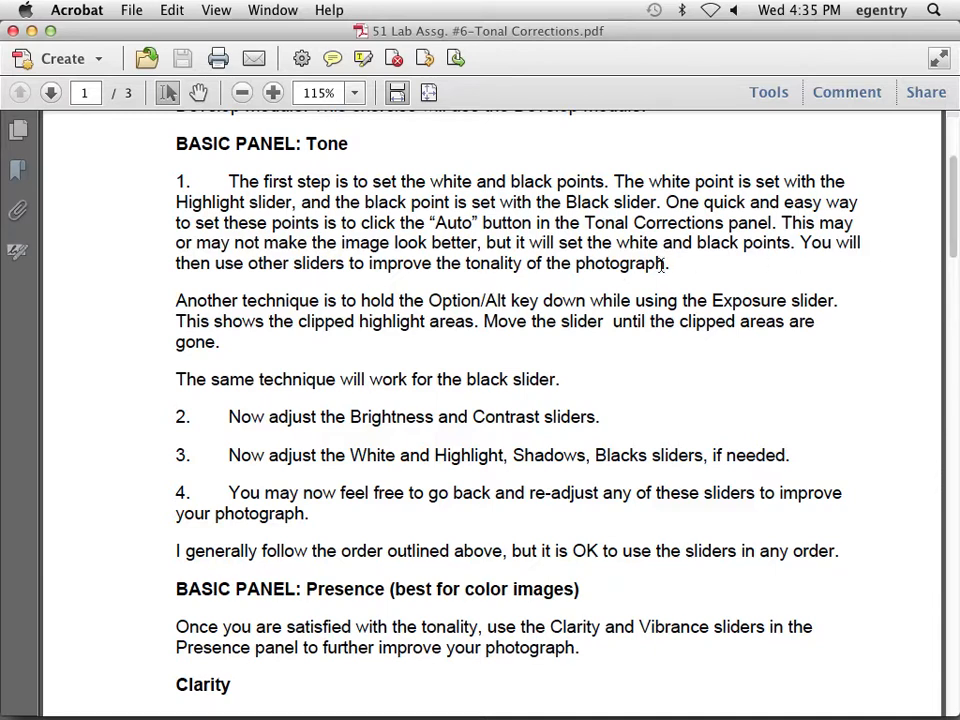
scroll(522, 391, "down", 3)
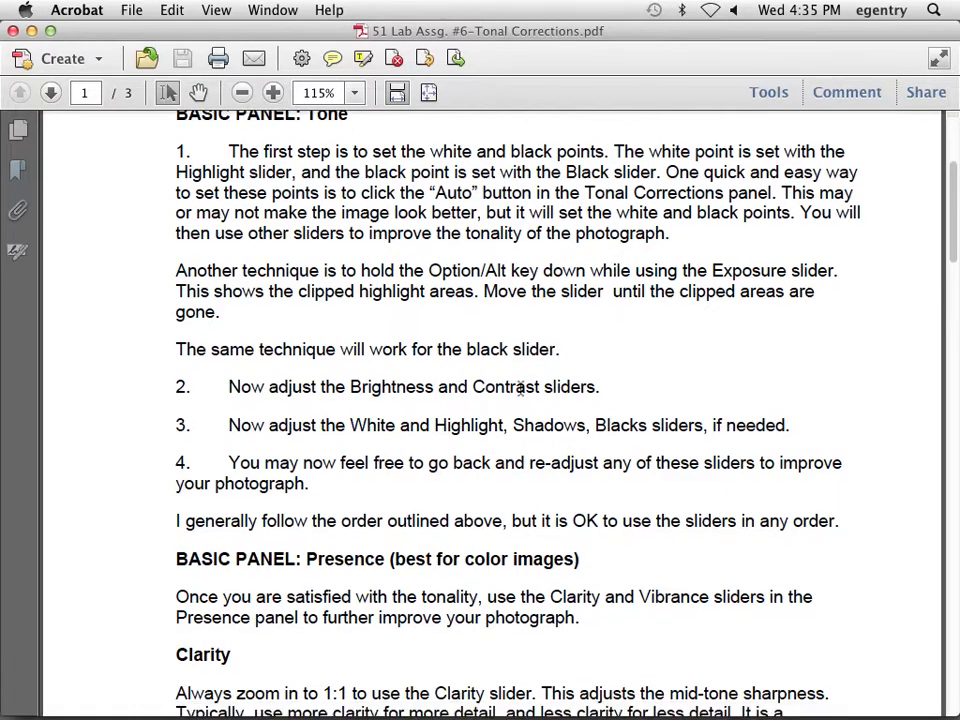
scroll(520, 390, "down", 10)
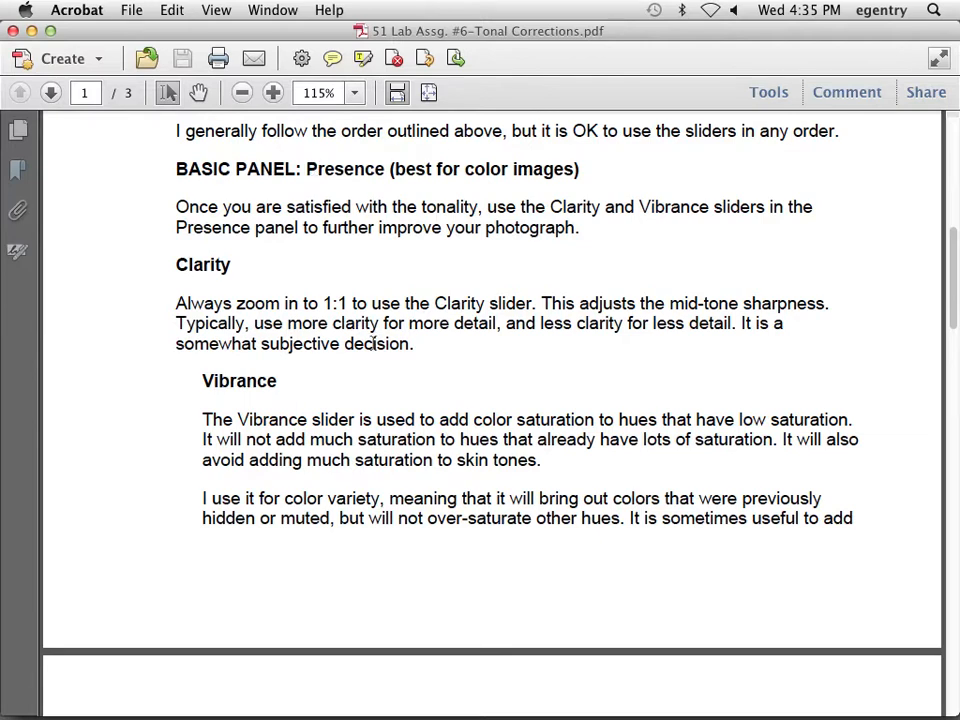
scroll(443, 369, "down", 10)
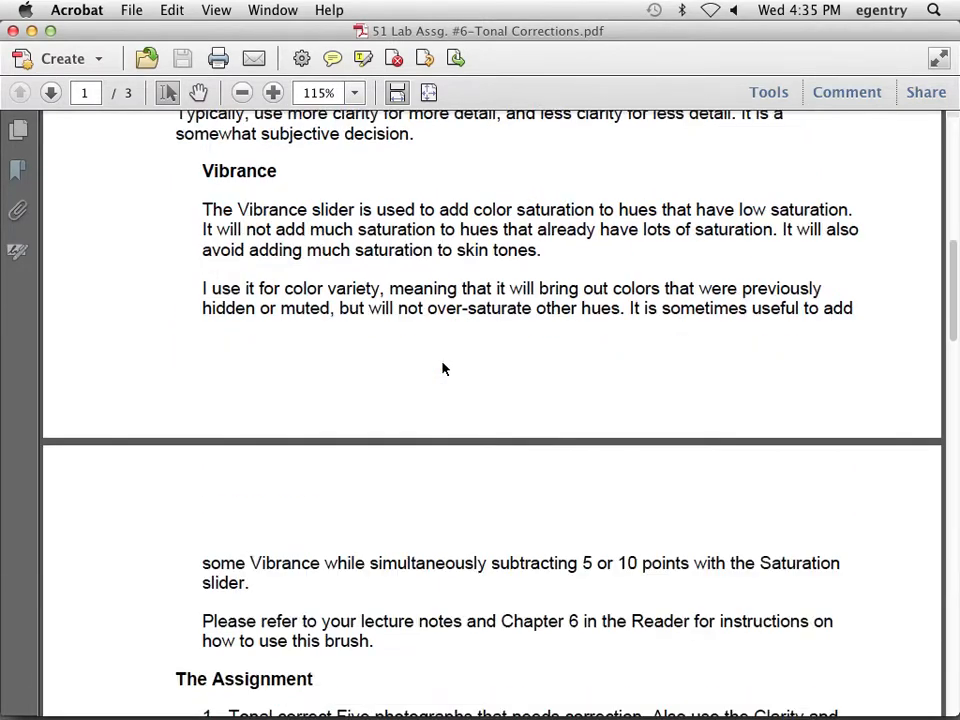
scroll(443, 362, "down", 5)
scroll(443, 362, "up", 1)
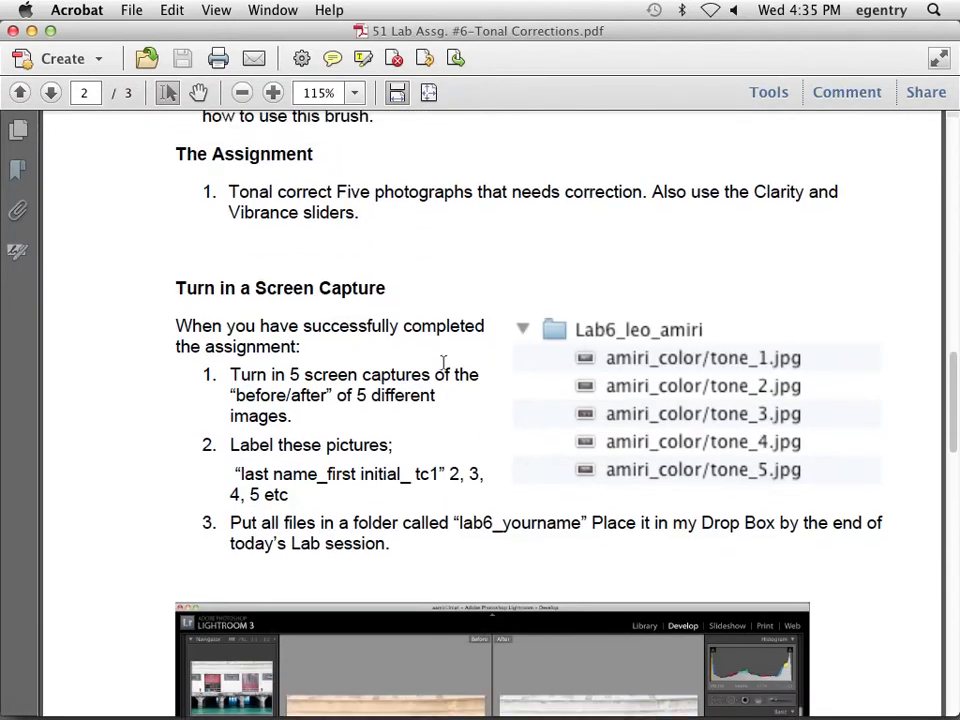
scroll(443, 362, "down", 1)
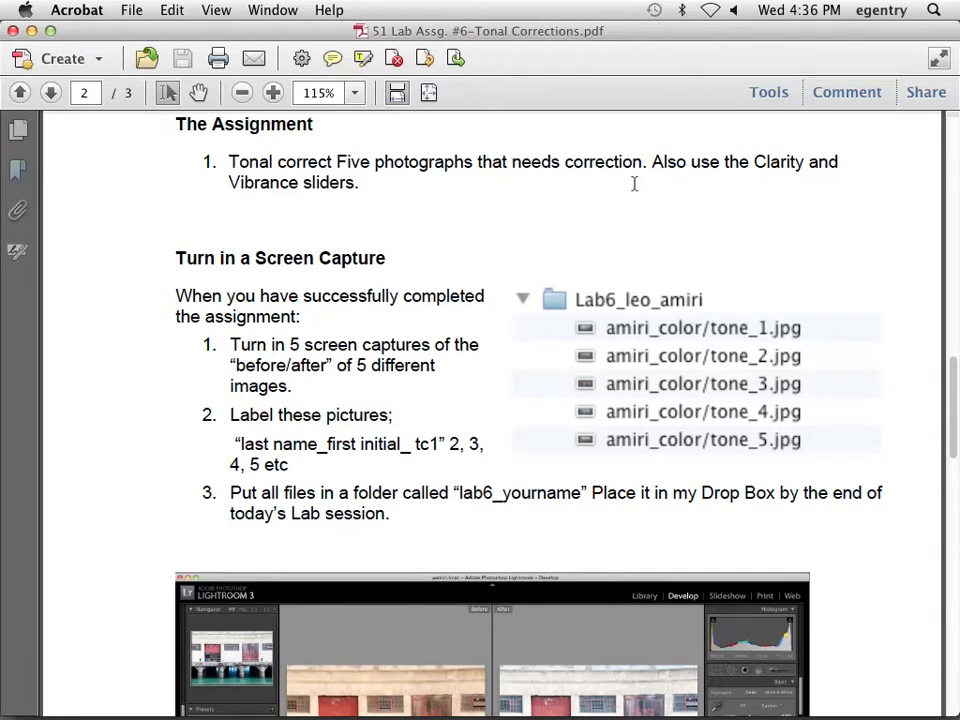
scroll(557, 289, "down", 4)
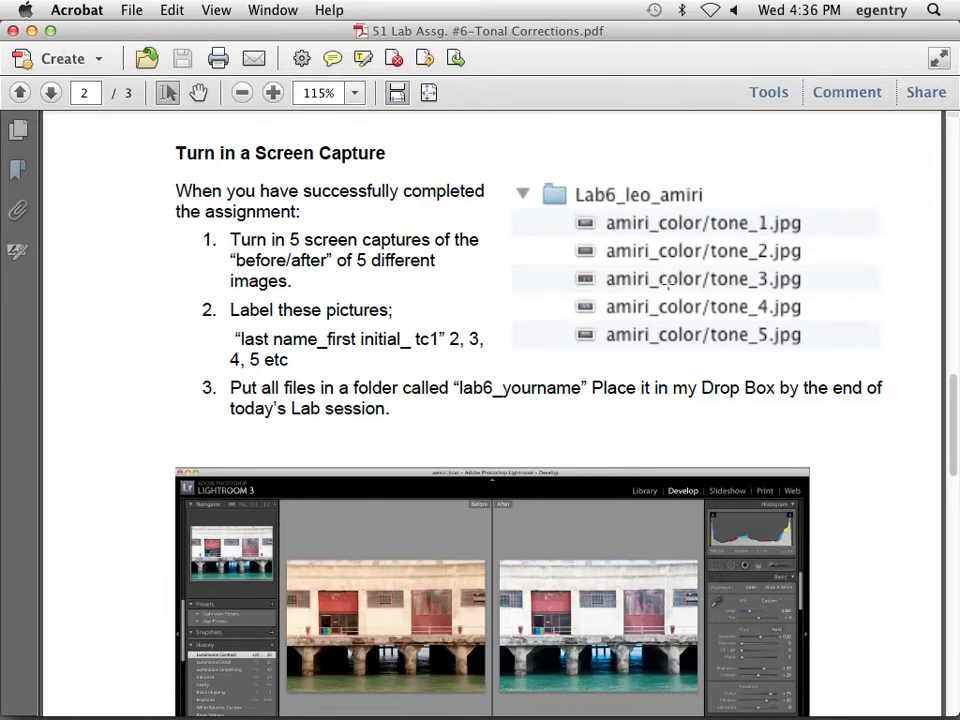
scroll(465, 431, "down", 5)
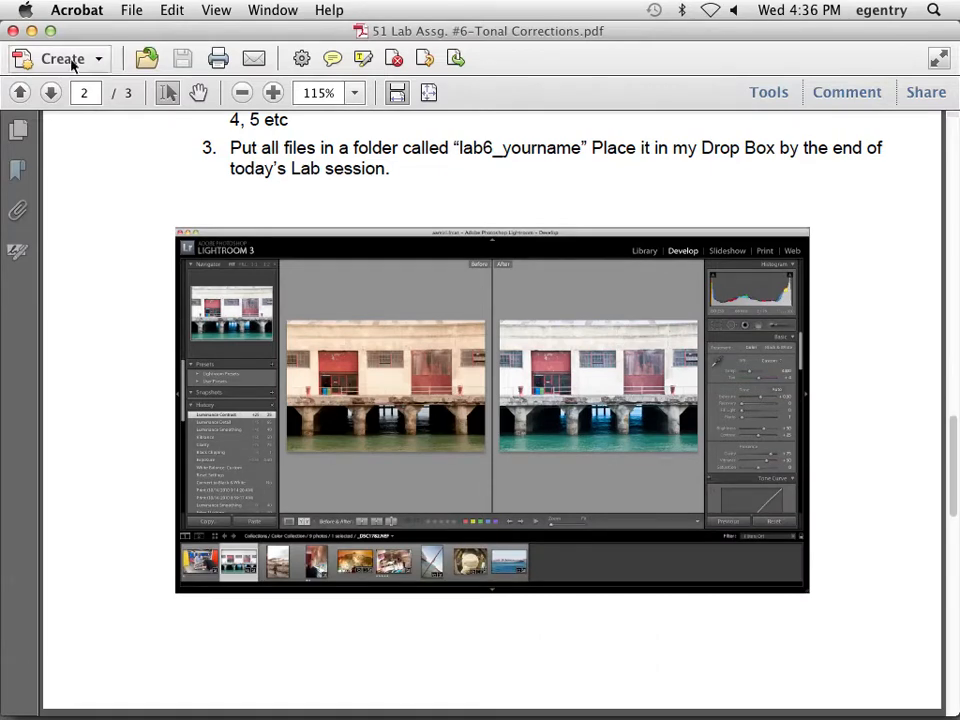
left_click(13, 31)
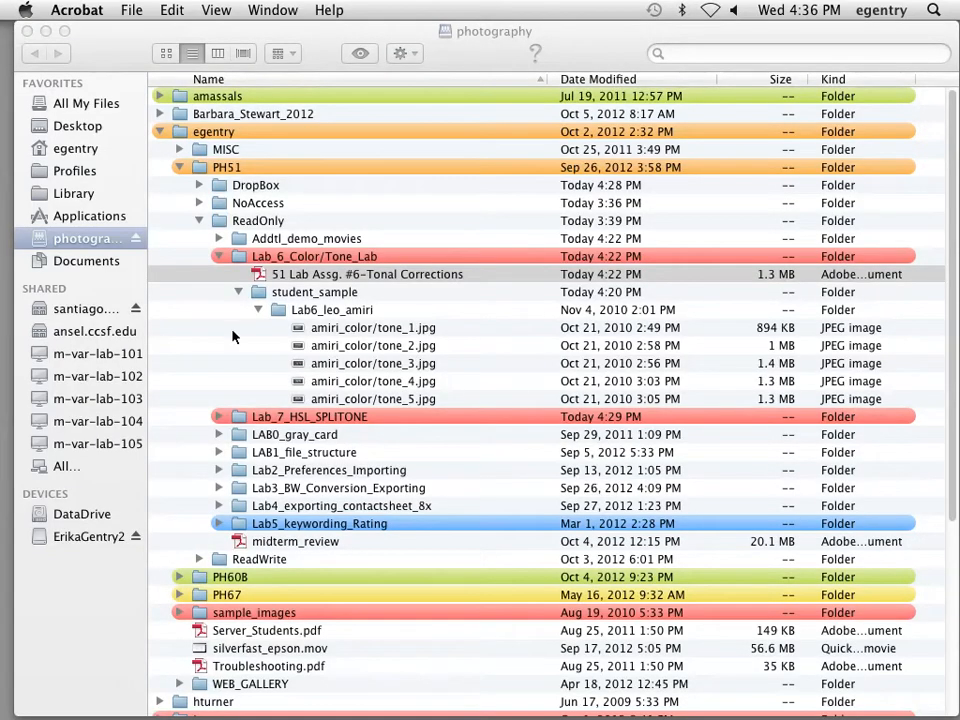
Launch Lightroom from the Dock and open the egentry.lrcat catalog
left_click(233, 330)
mouse_move(552, 700)
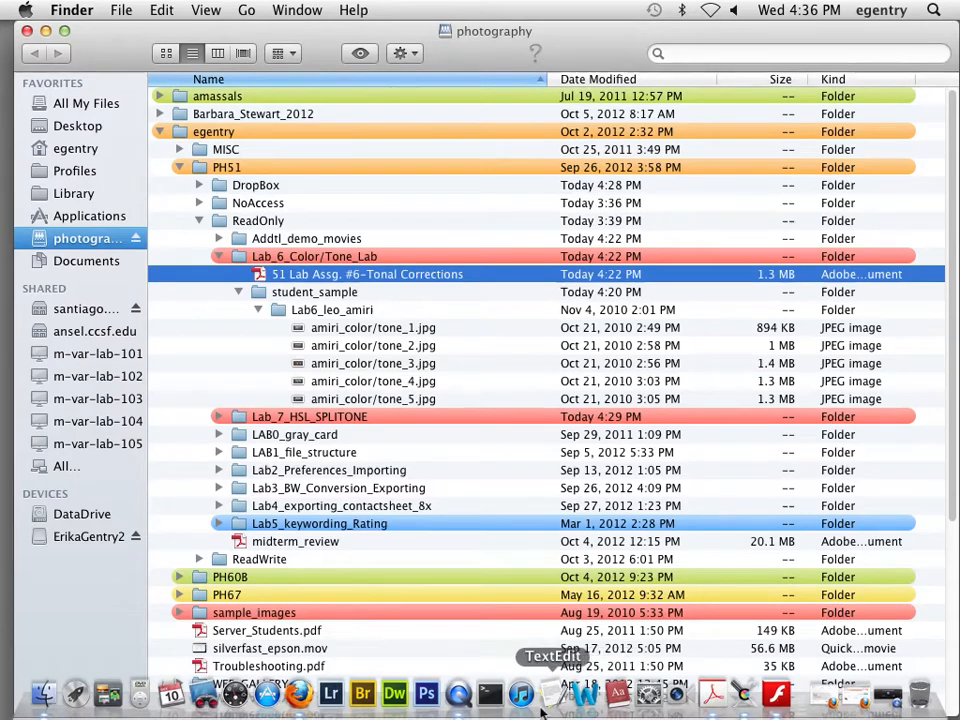
left_click(332, 694)
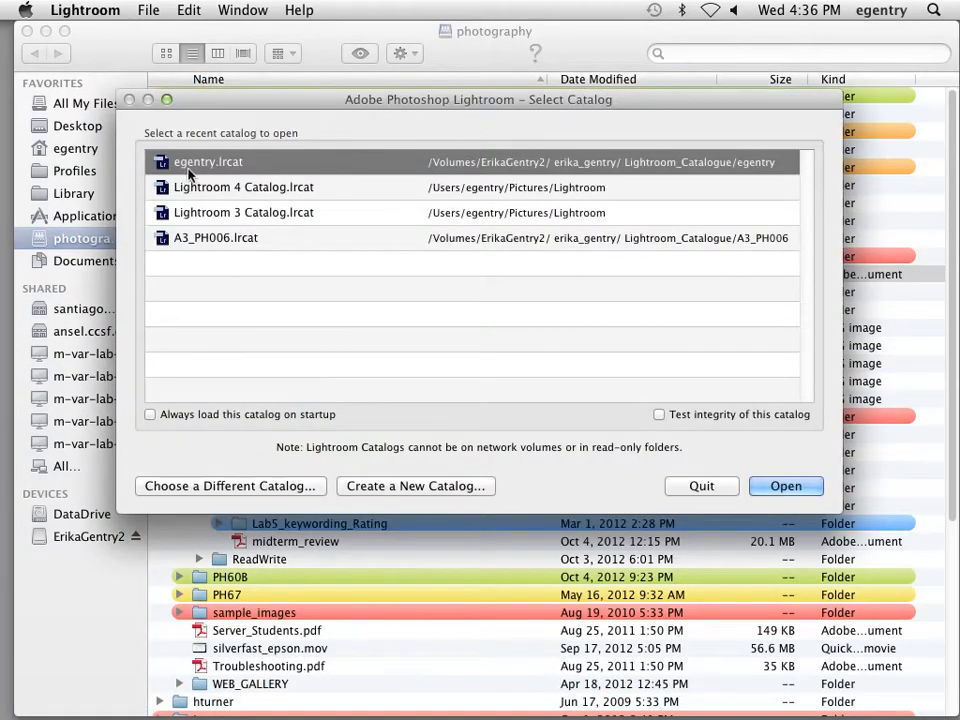
left_click(786, 485)
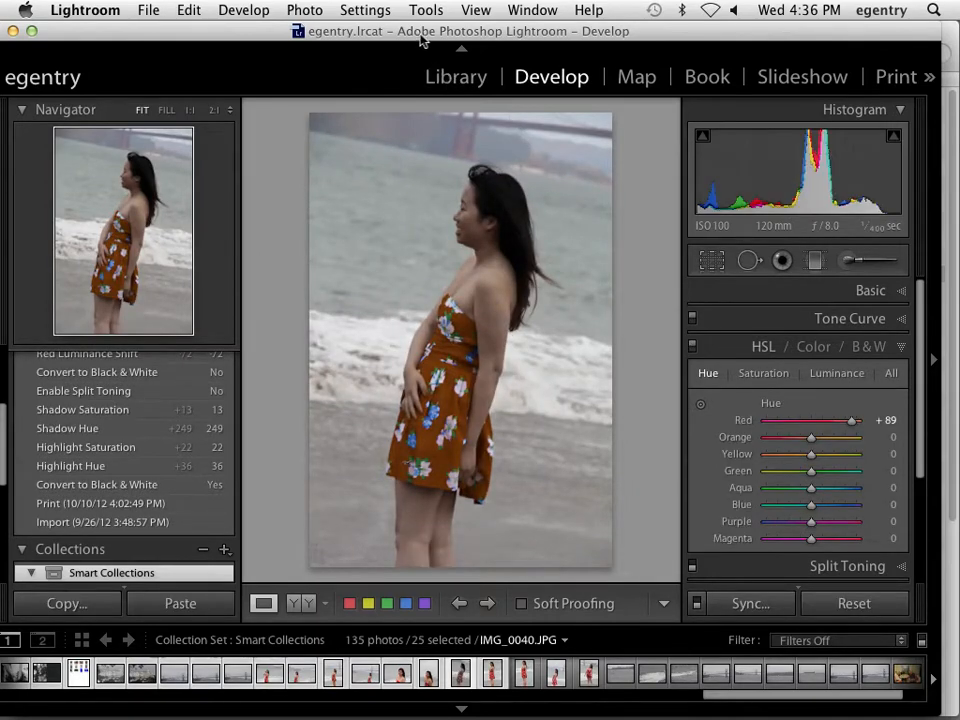
Hide the side panels and show the Library module in grid view
key("Tab")
key("e")
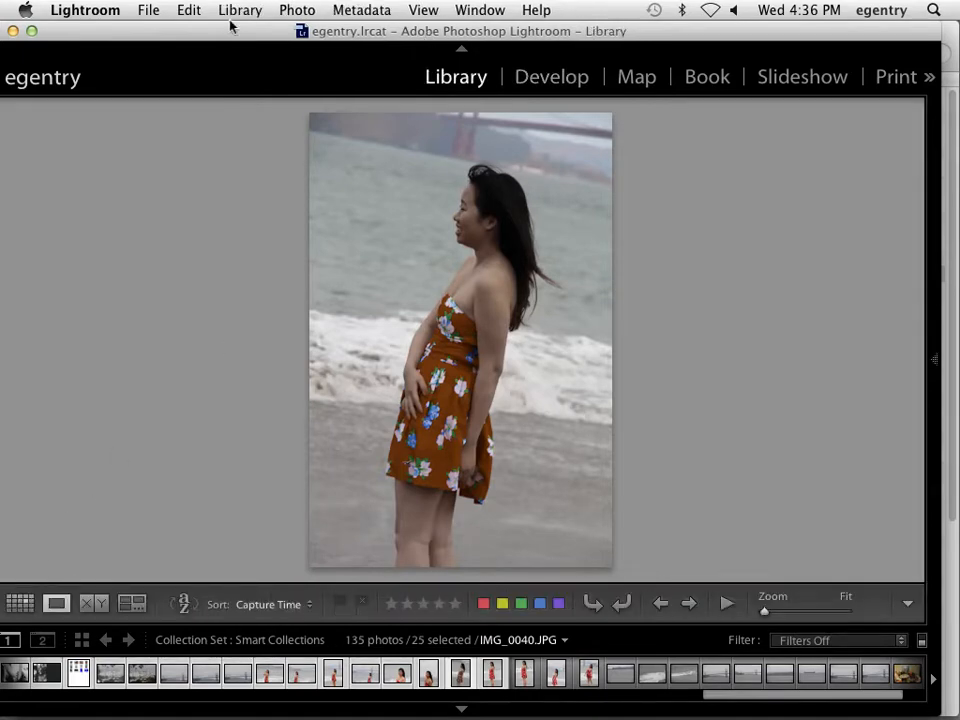
left_click_drag(222, 29, 243, 26)
key("g")
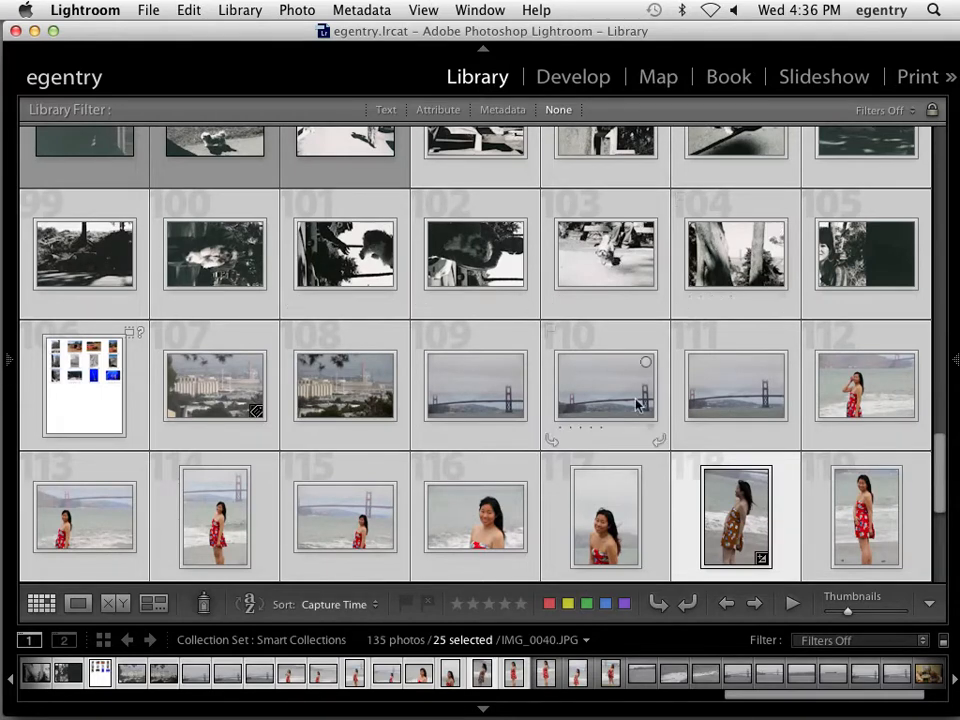
Browse the Five Stars and Landscapes collections, then open the pigeon photo equivalentexposure_01.jpg
left_click(8, 360)
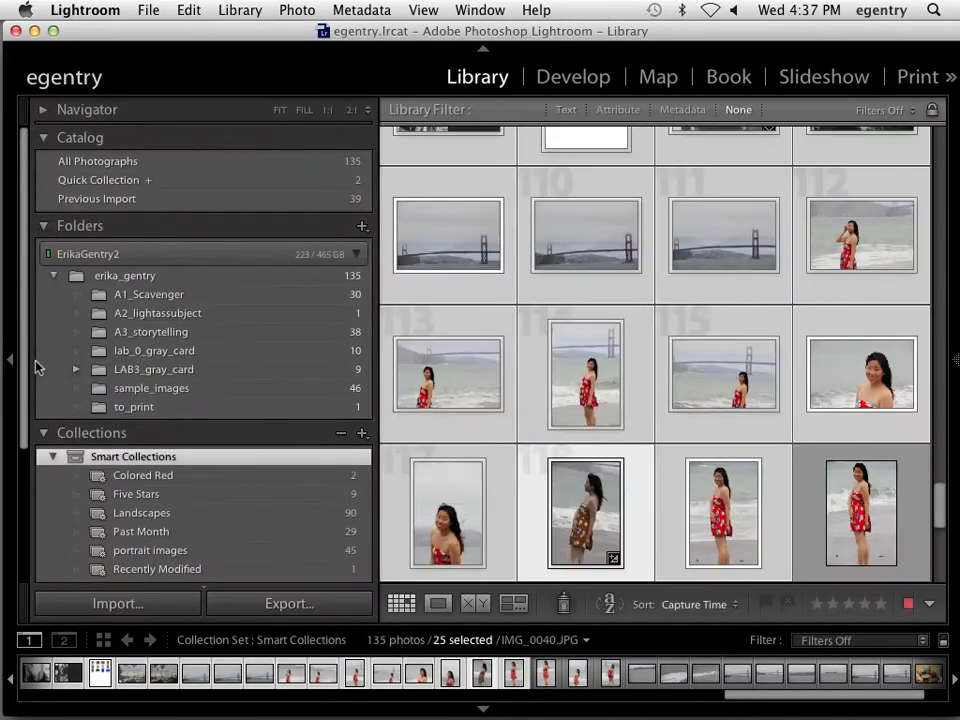
left_click(146, 495)
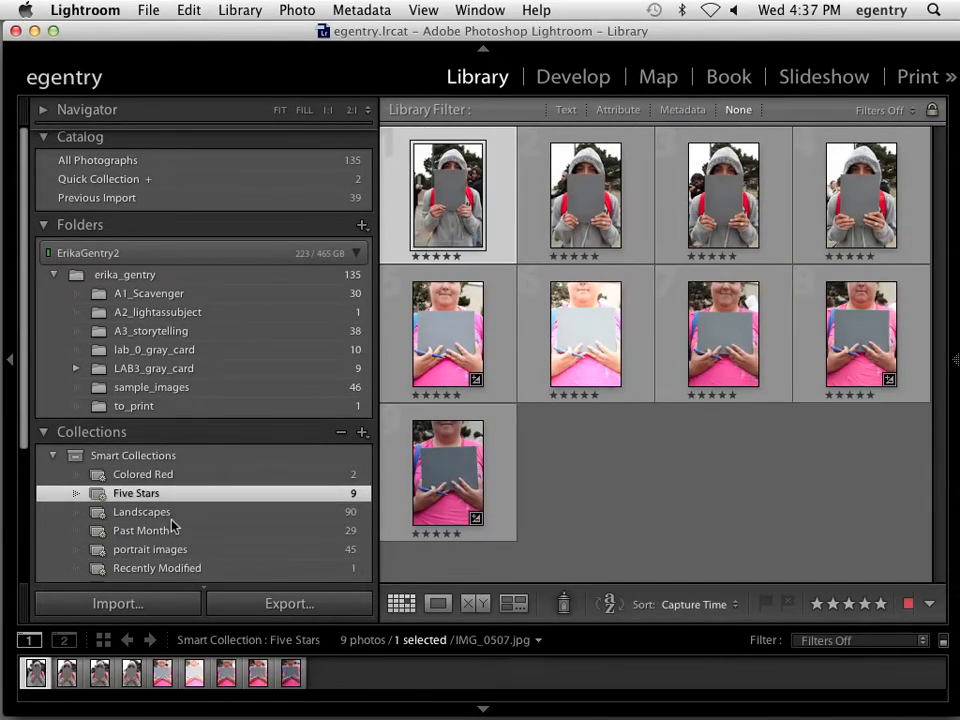
left_click(172, 518)
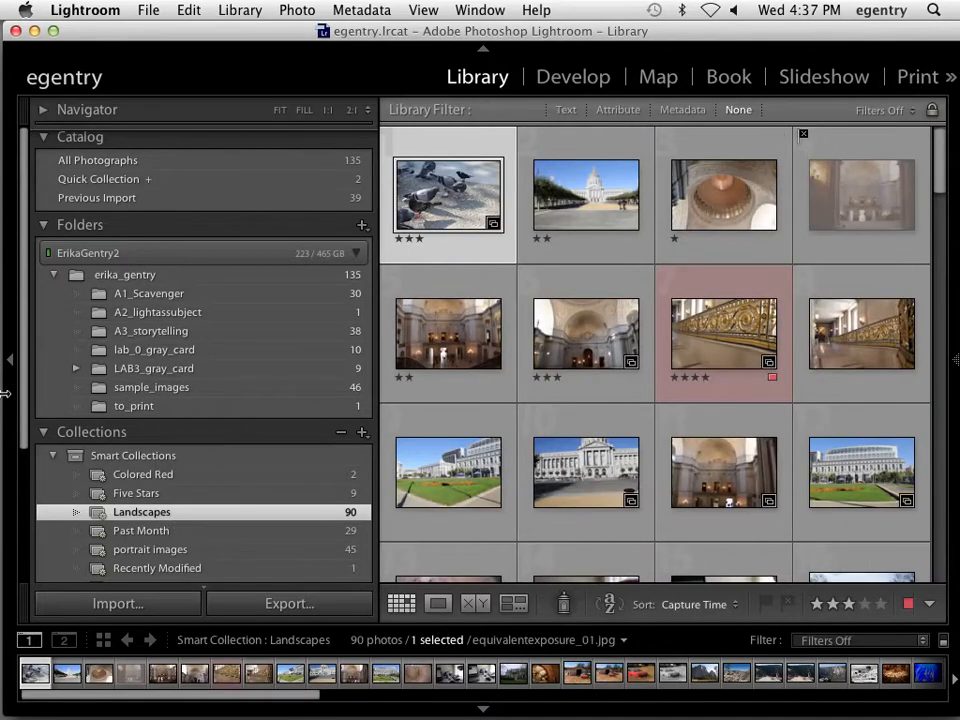
left_click(8, 365)
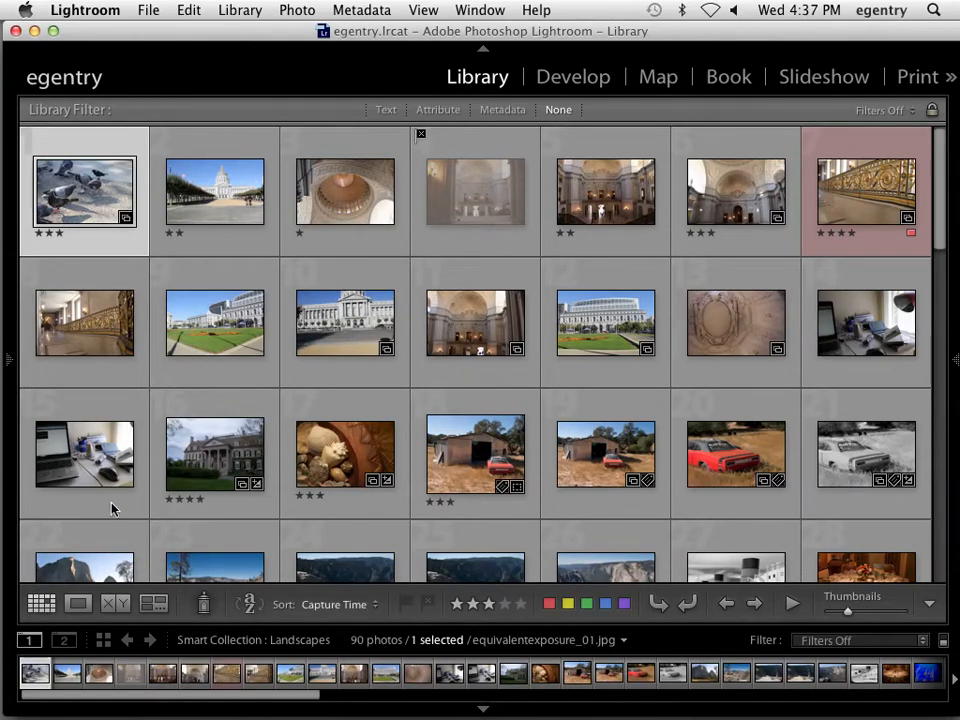
left_click(9, 368)
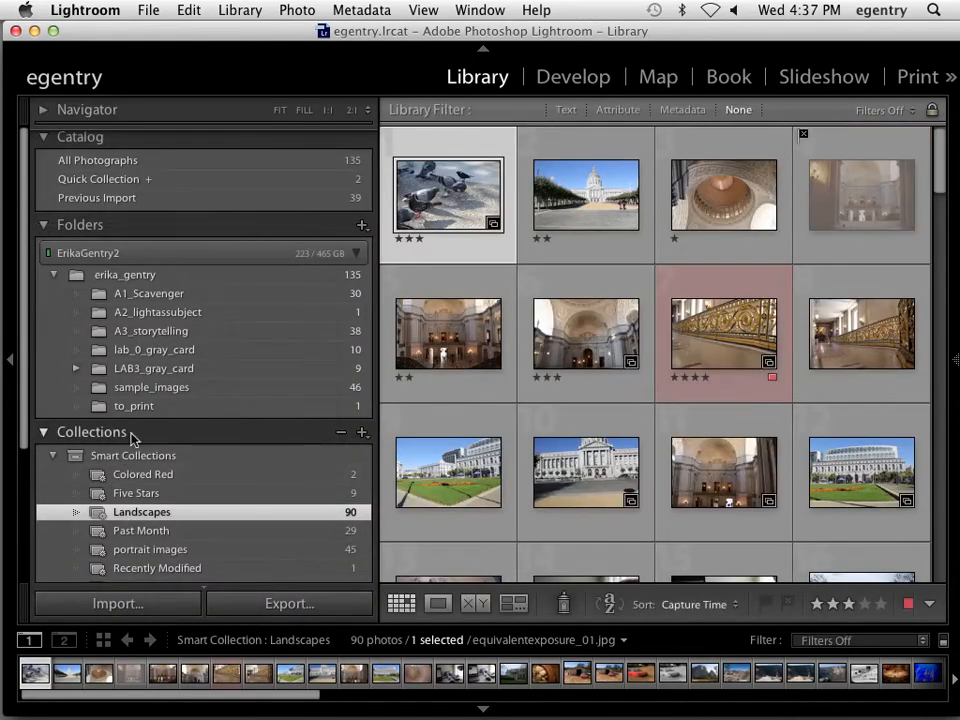
left_click(574, 78)
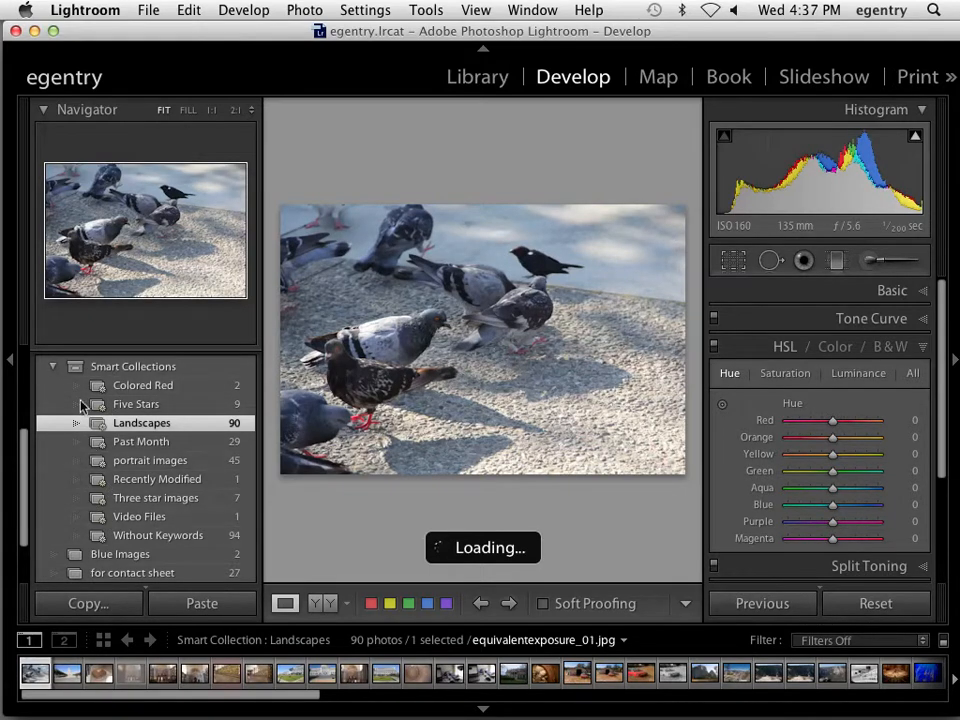
Collapse the left Develop sidebar so the pigeon photo displays larger
left_click(9, 358)
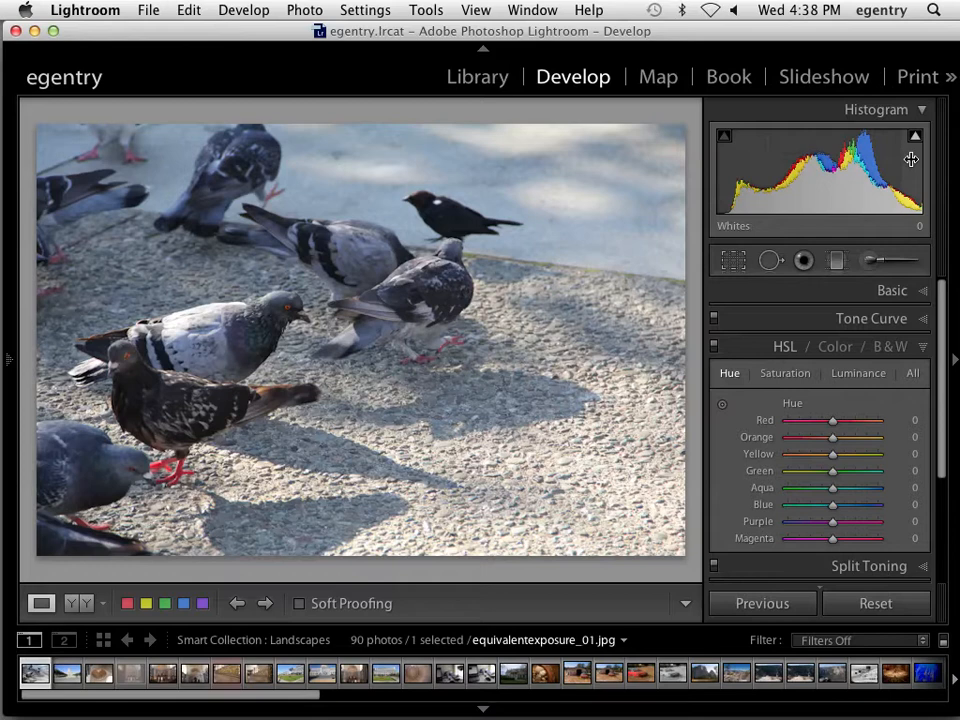
In the Basic panel, set Contrast +73, Highlights −100, Shadows −100 and Blacks +22
left_click(892, 290)
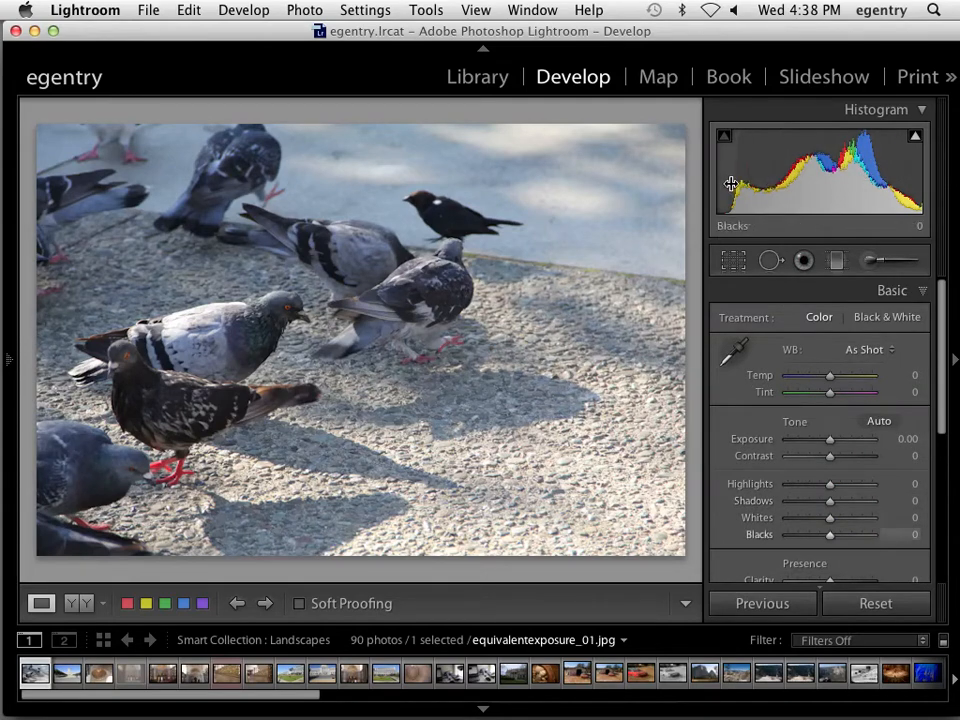
left_click_drag(731, 183, 751, 183)
left_click_drag(900, 178, 848, 178)
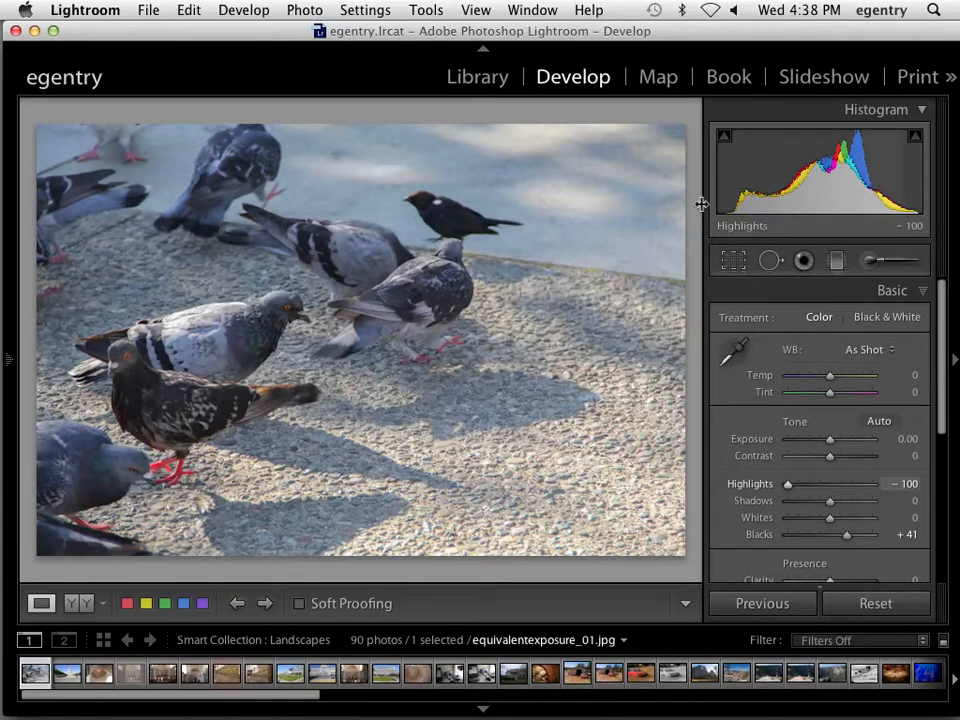
left_click_drag(747, 194, 787, 194)
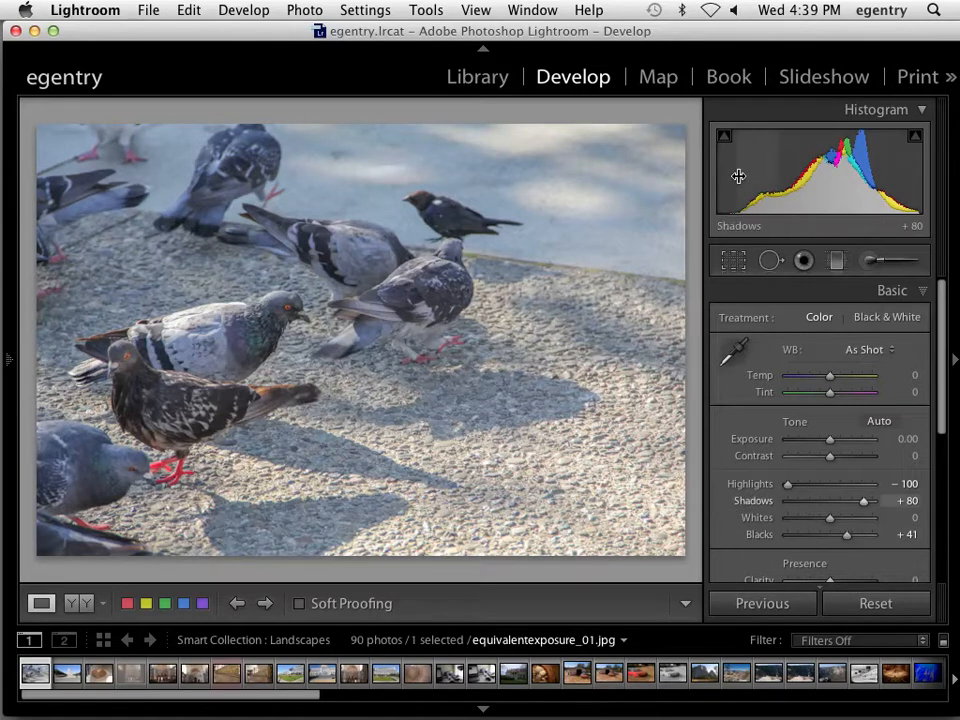
left_click_drag(848, 536, 839, 536)
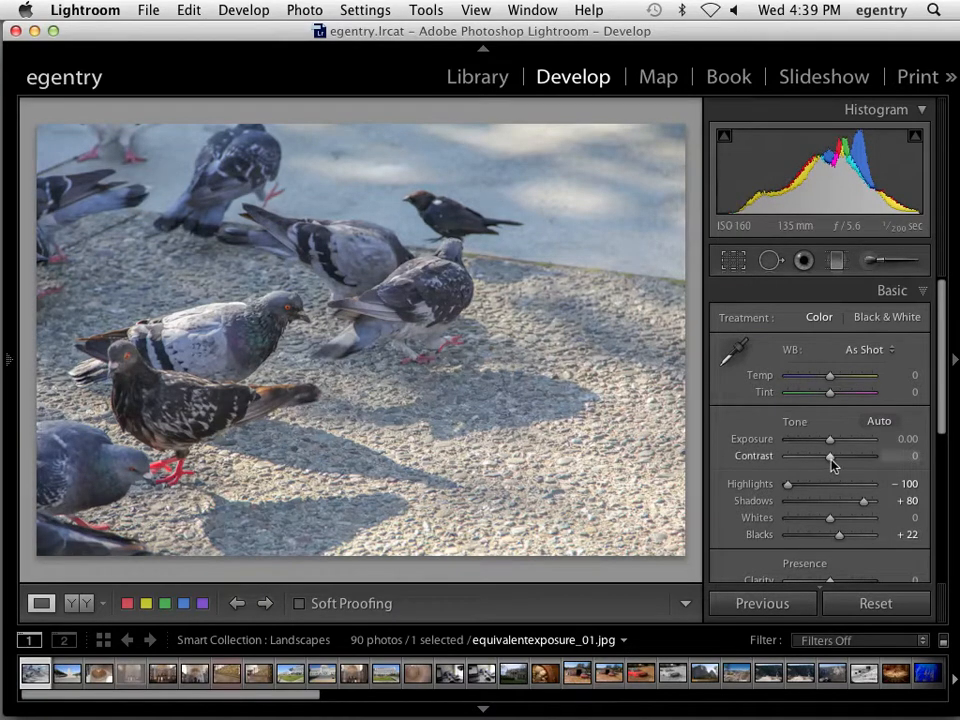
left_click_drag(832, 461, 863, 461)
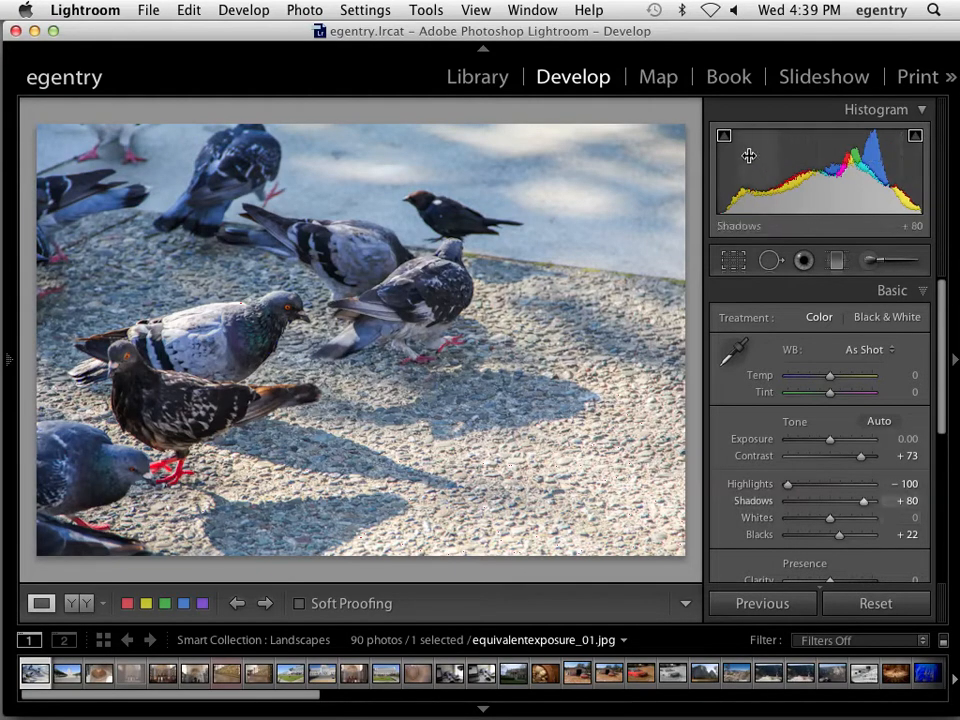
left_click_drag(752, 174, 660, 174)
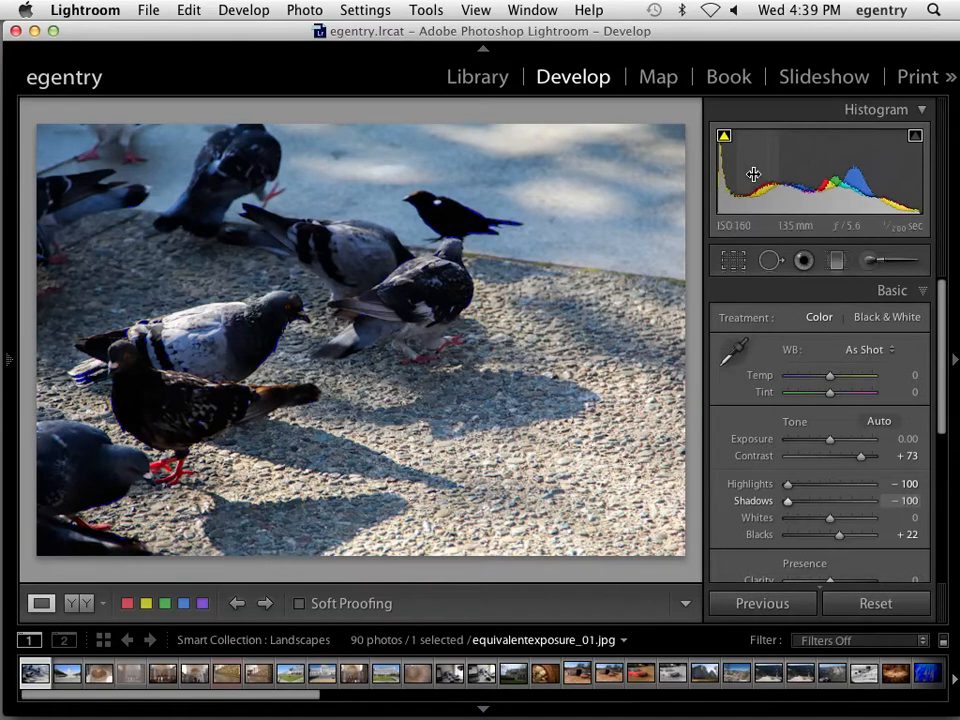
left_click(88, 371)
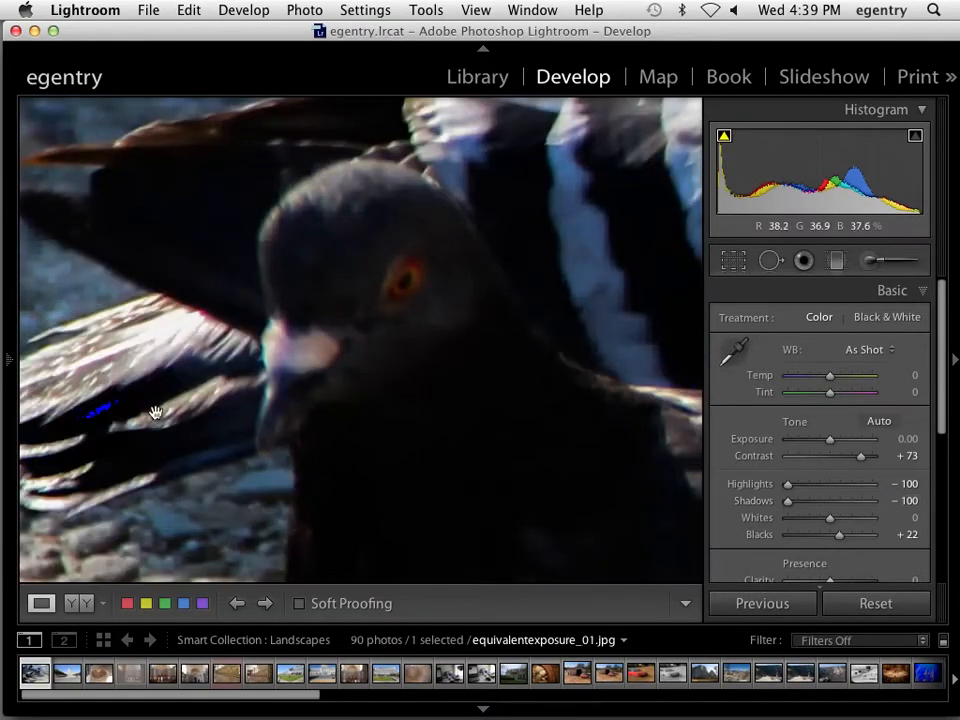
left_click_drag(516, 238, 146, 500)
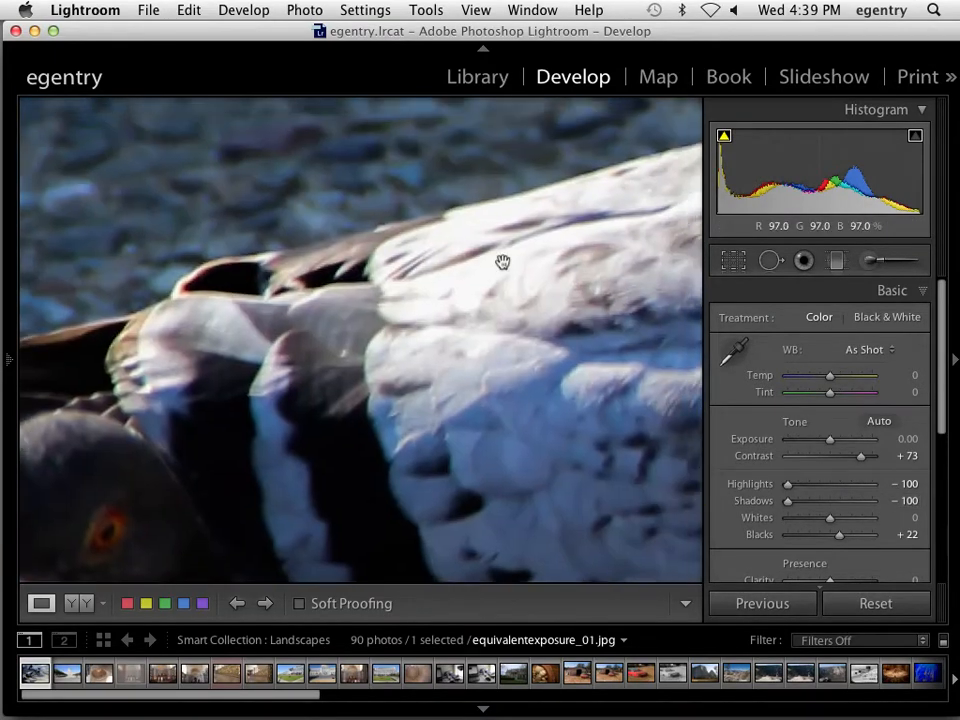
left_click_drag(501, 261, 133, 279)
left_click_drag(551, 231, 208, 163)
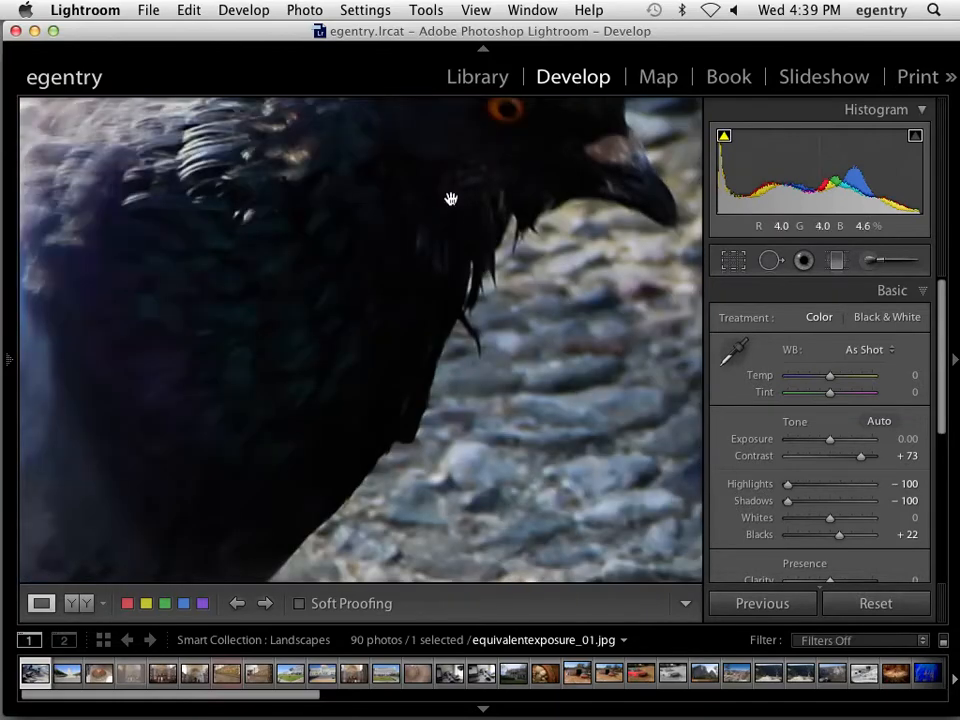
left_click_drag(450, 197, 354, 343)
left_click(420, 345)
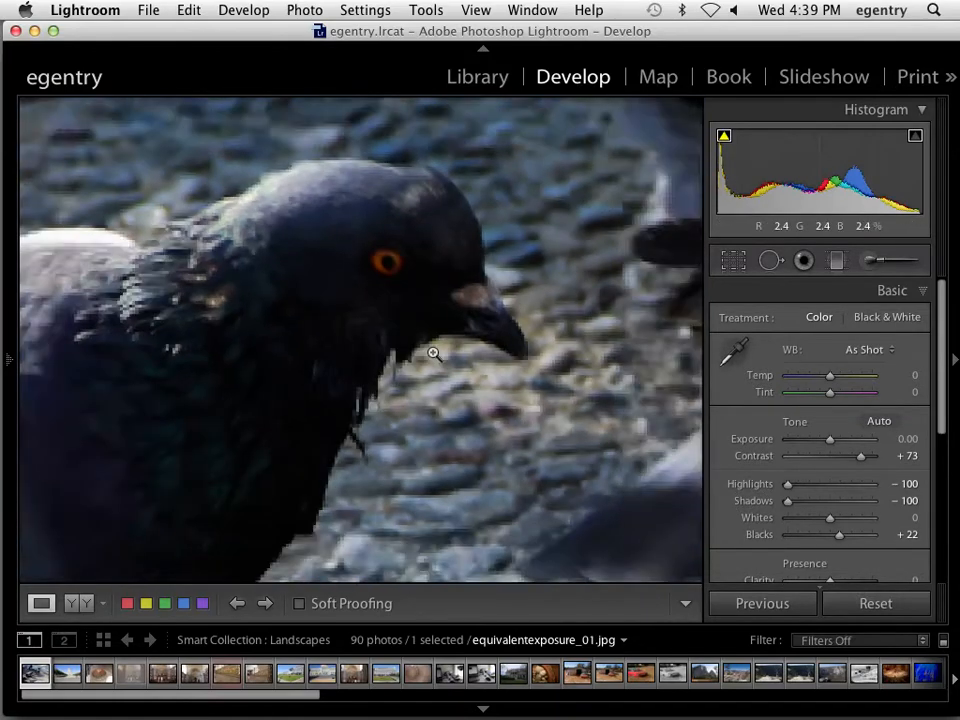
left_click(93, 397)
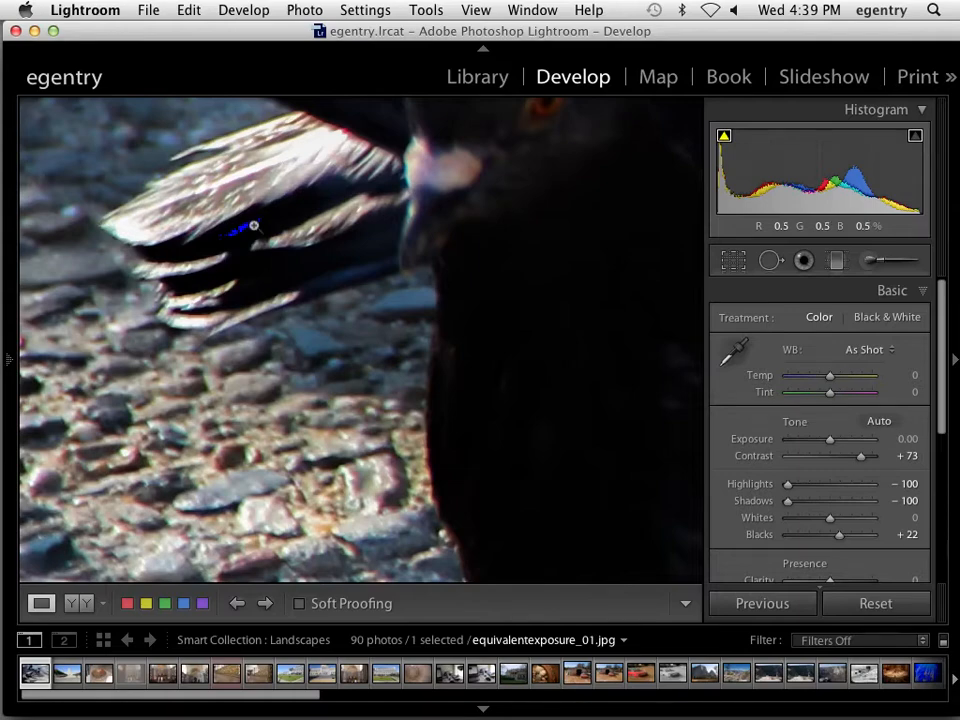
left_click(252, 223)
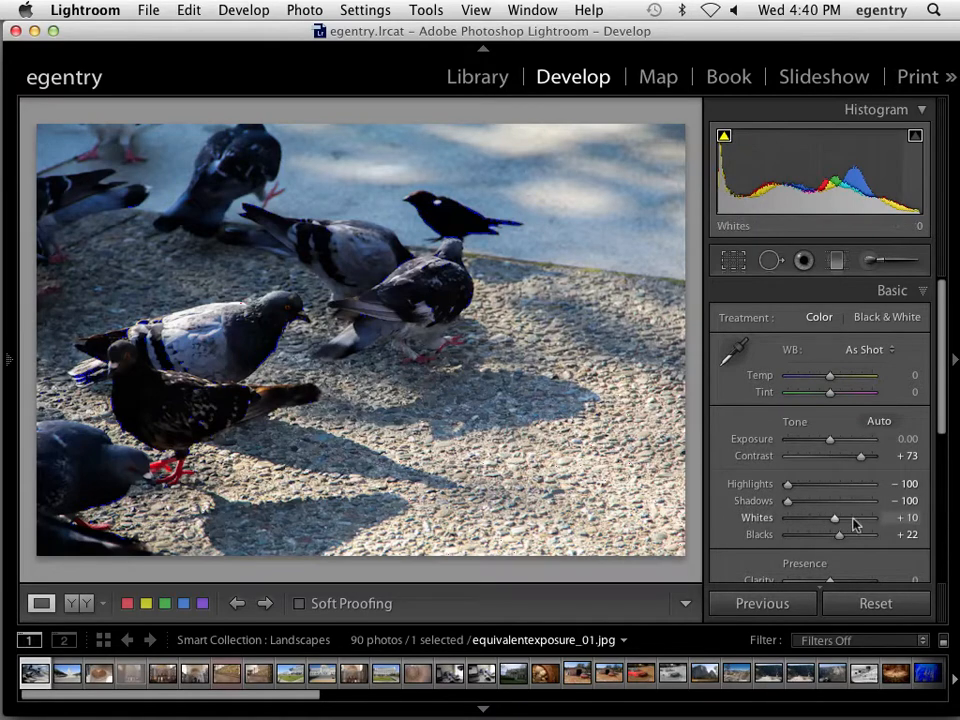
Try Whites at +100, turn off the highlight clipping overlay, then reset all Basic sliders to zero
left_click_drag(855, 522, 912, 520)
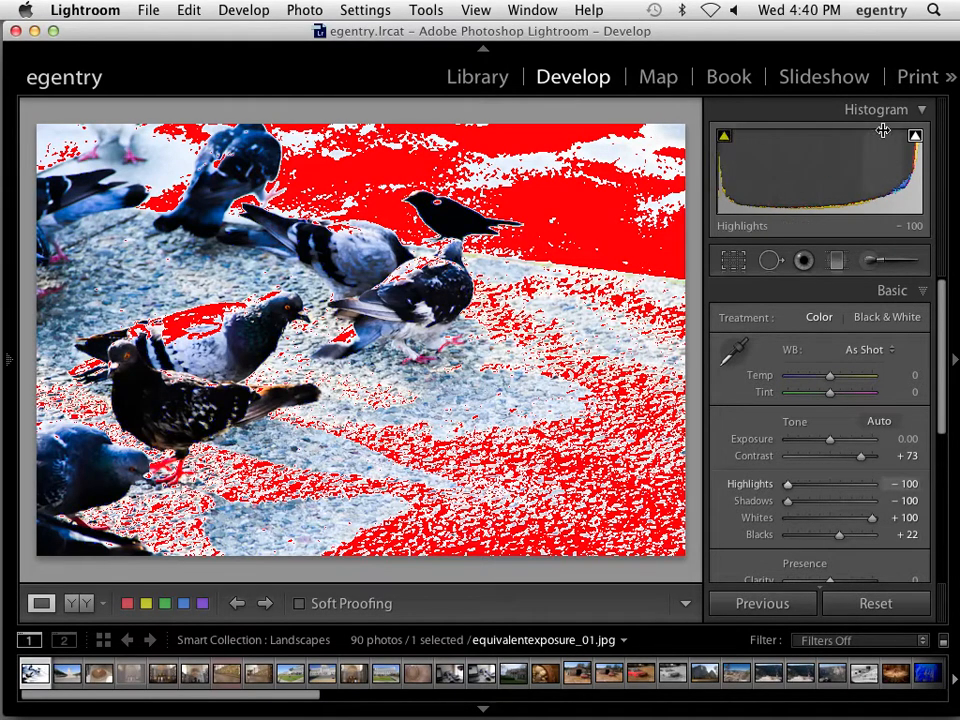
left_click(915, 136)
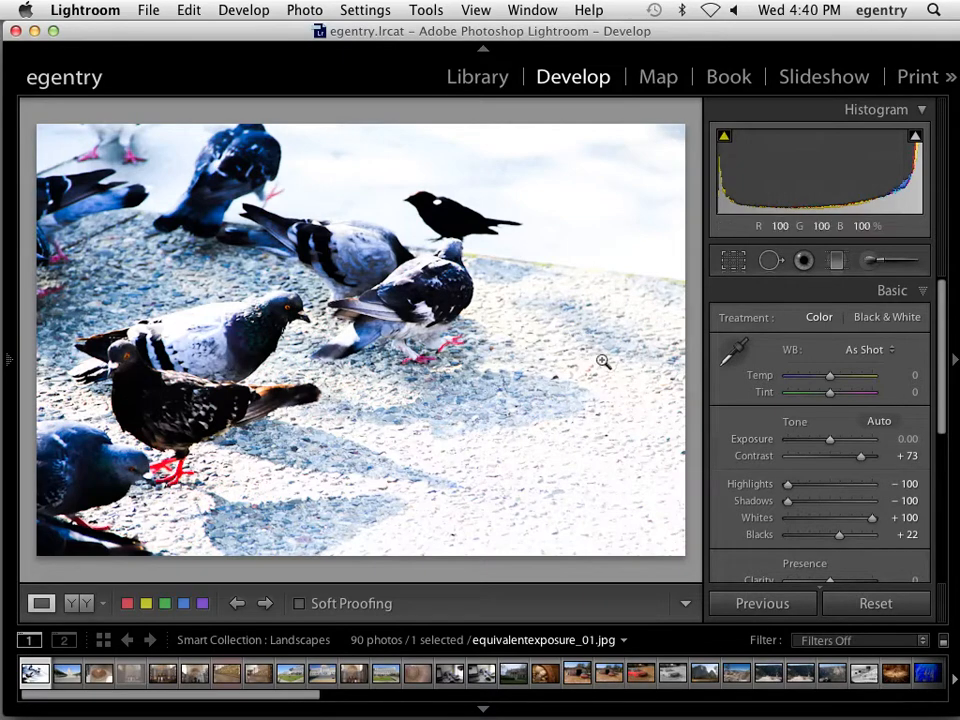
key("alt")
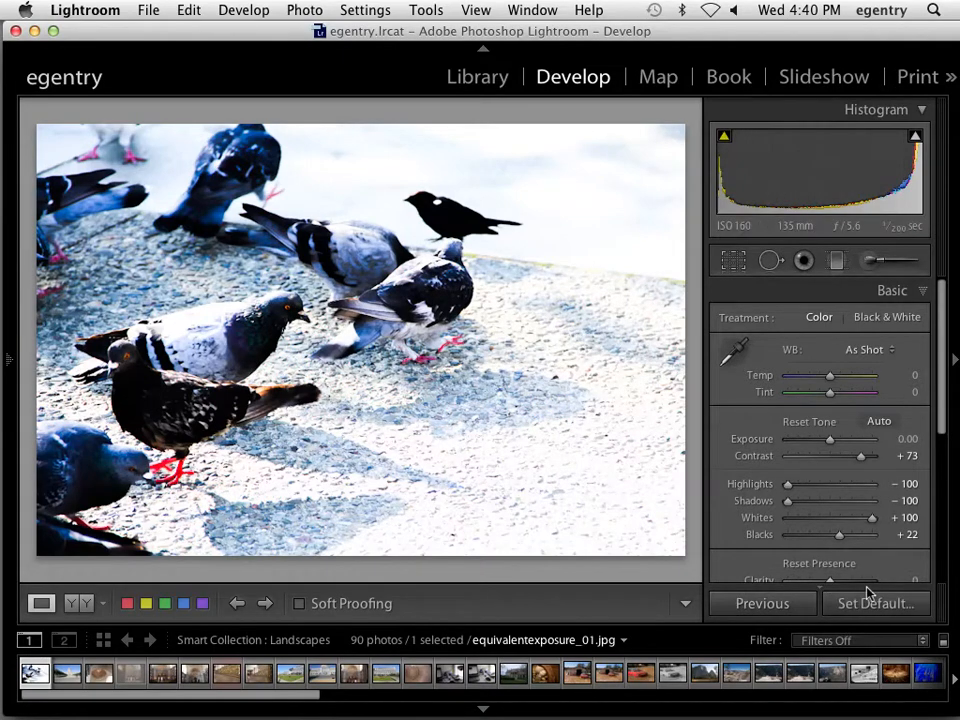
key("alt")
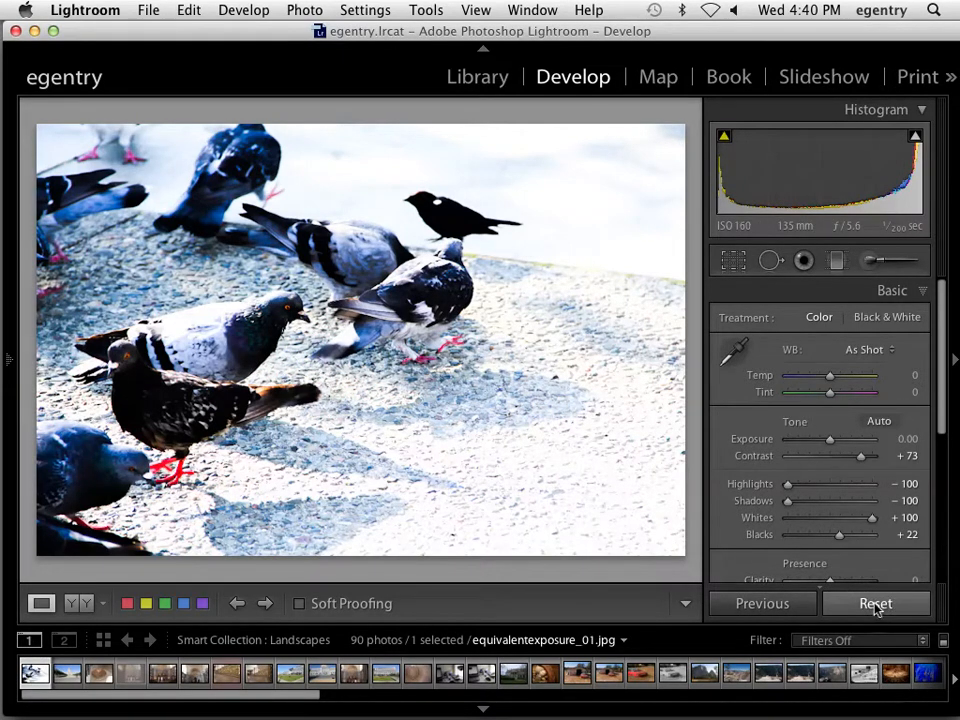
left_click(875, 604)
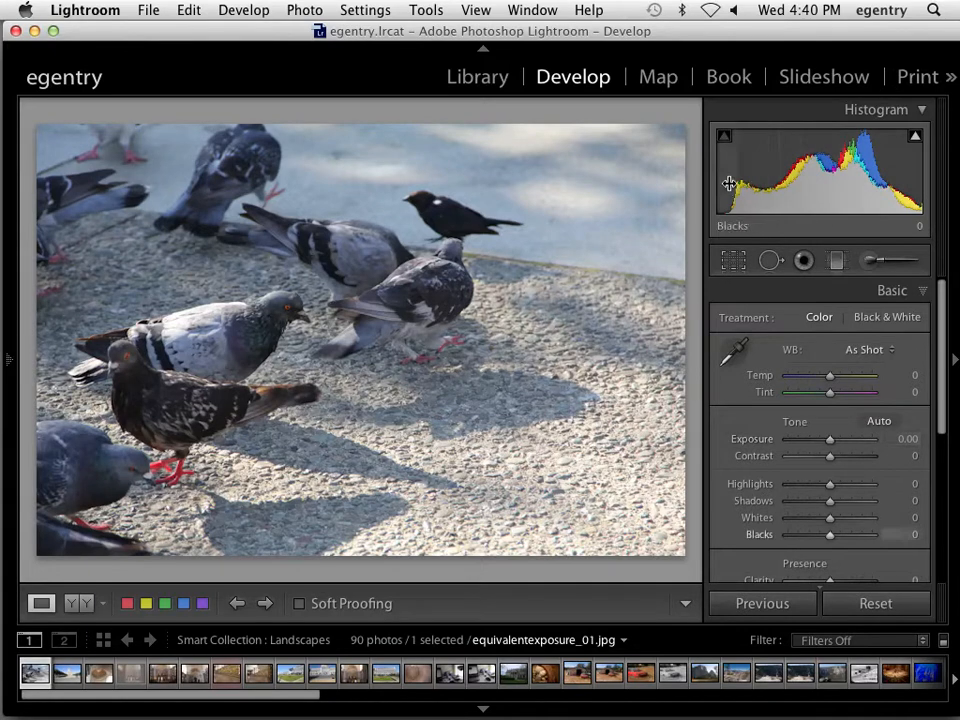
Give the pigeon photo Auto white balance, exposure around −0.2 and Blacks −16, then load IMG_0004.jpg
left_click(868, 349)
left_click(868, 362)
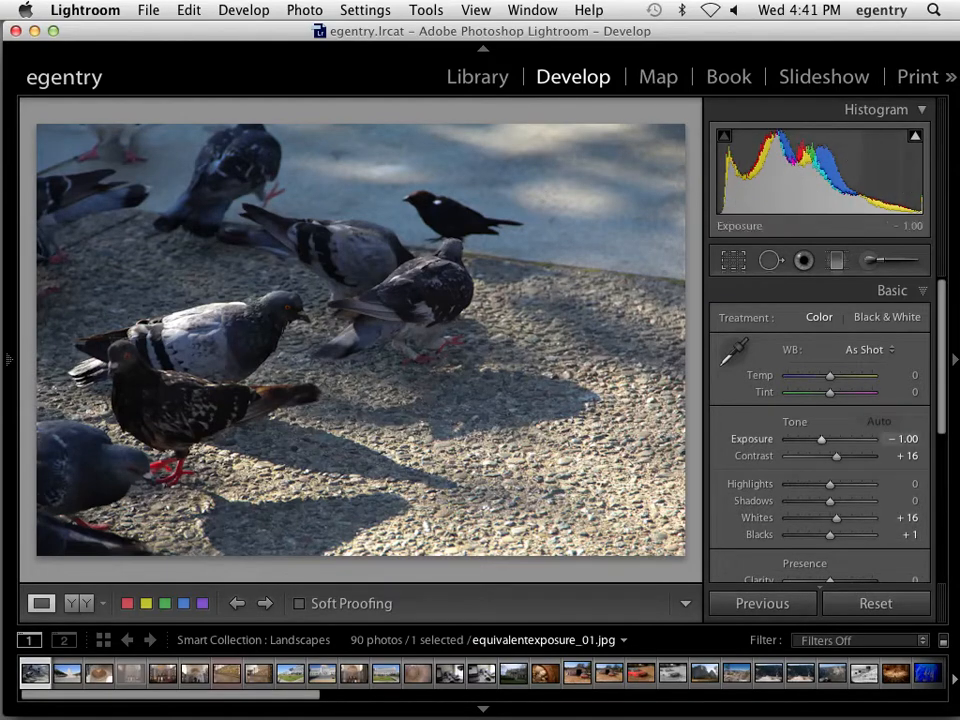
left_click_drag(820, 182, 856, 182)
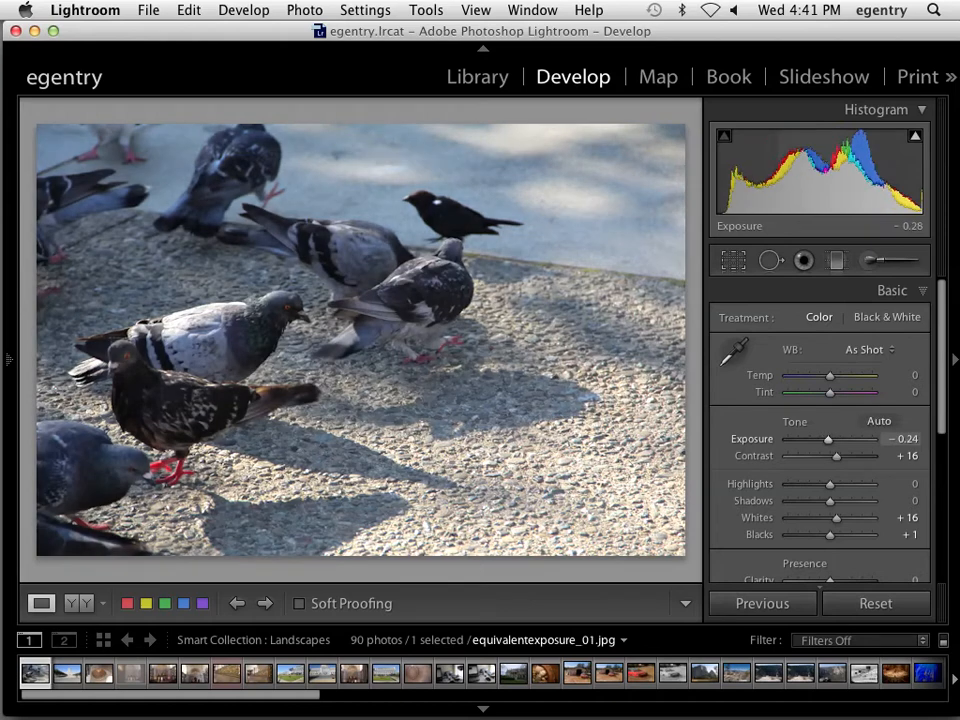
left_click_drag(835, 140, 831, 140)
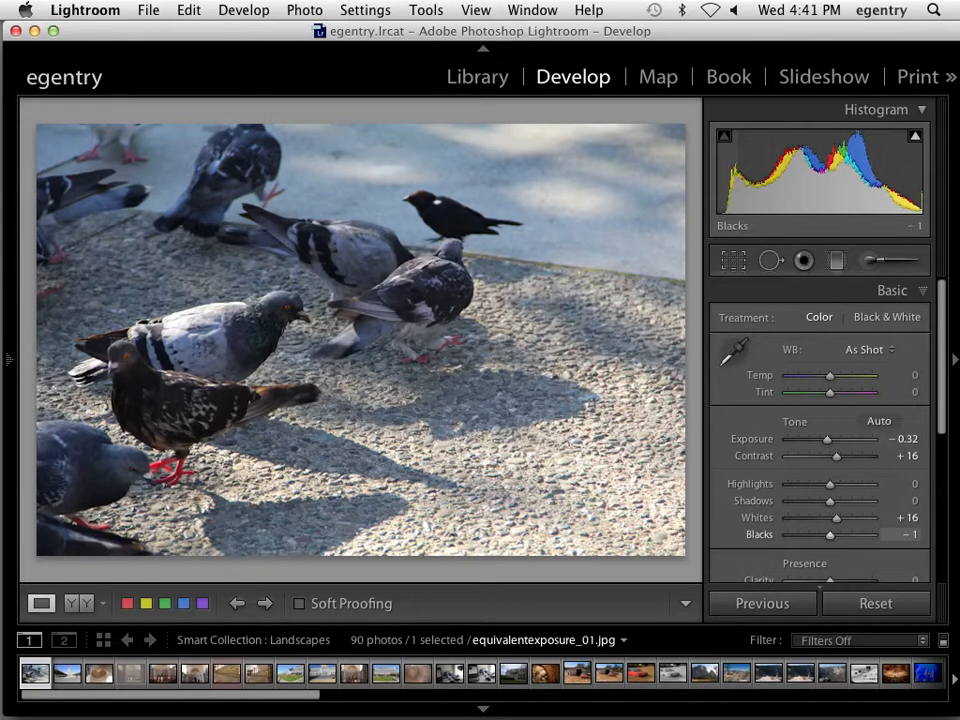
left_click_drag(740, 200, 724, 203)
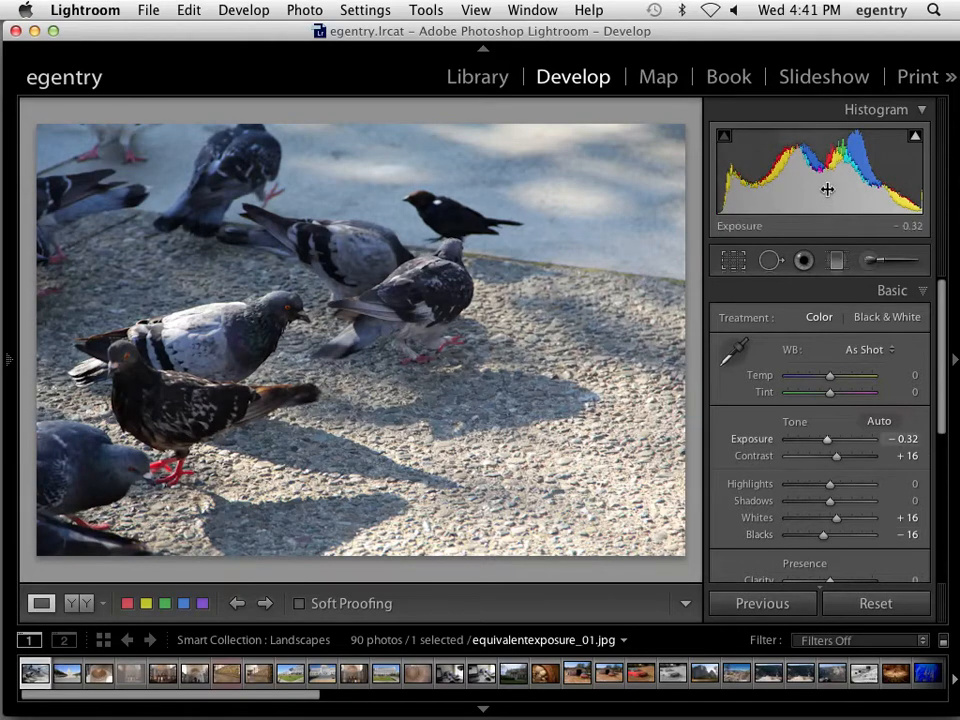
mouse_move(827, 189)
left_mouse_down()
mouse_move(839, 189)
mouse_move(830, 188)
left_mouse_up()
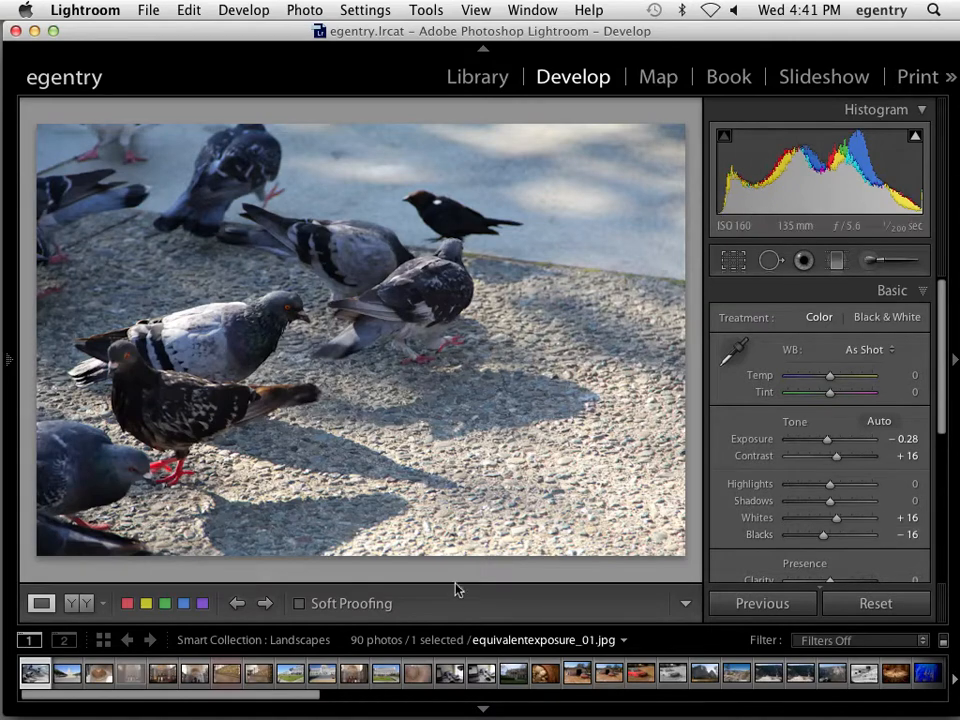
left_click(288, 676)
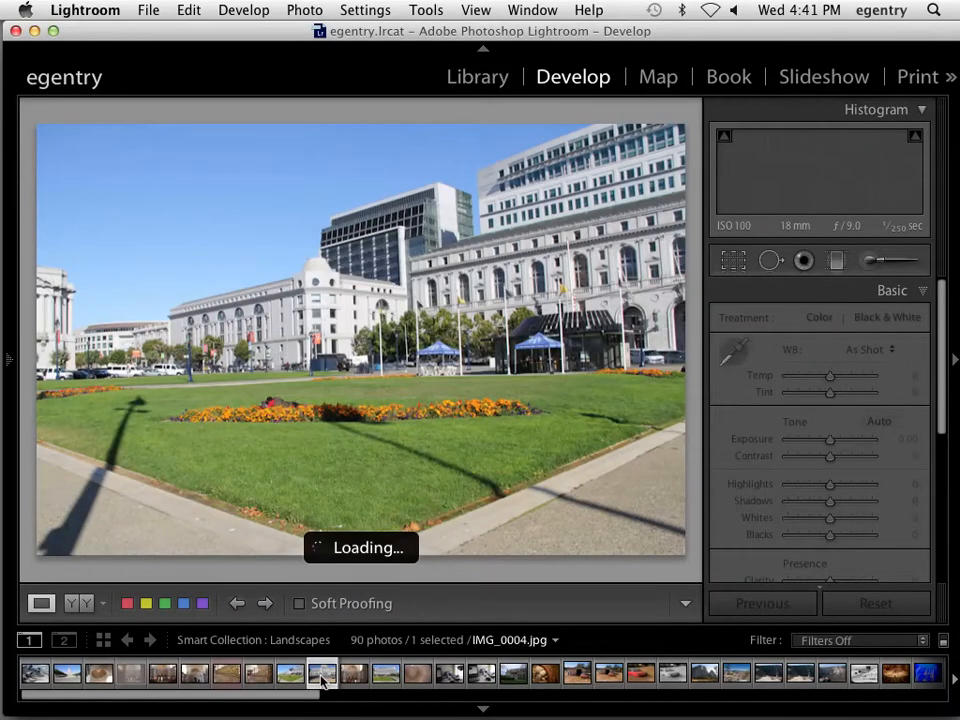
Open the barn-and-red-car photo monterey_aquarium002.jpg and raise its Blacks from the histogram
left_click(322, 678)
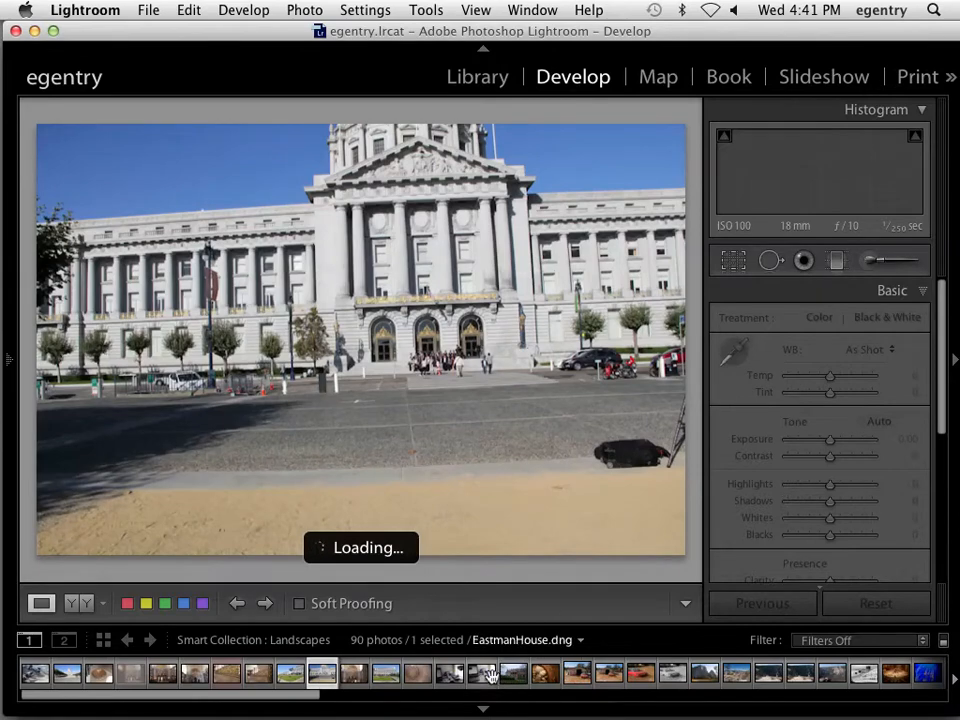
left_click(577, 673)
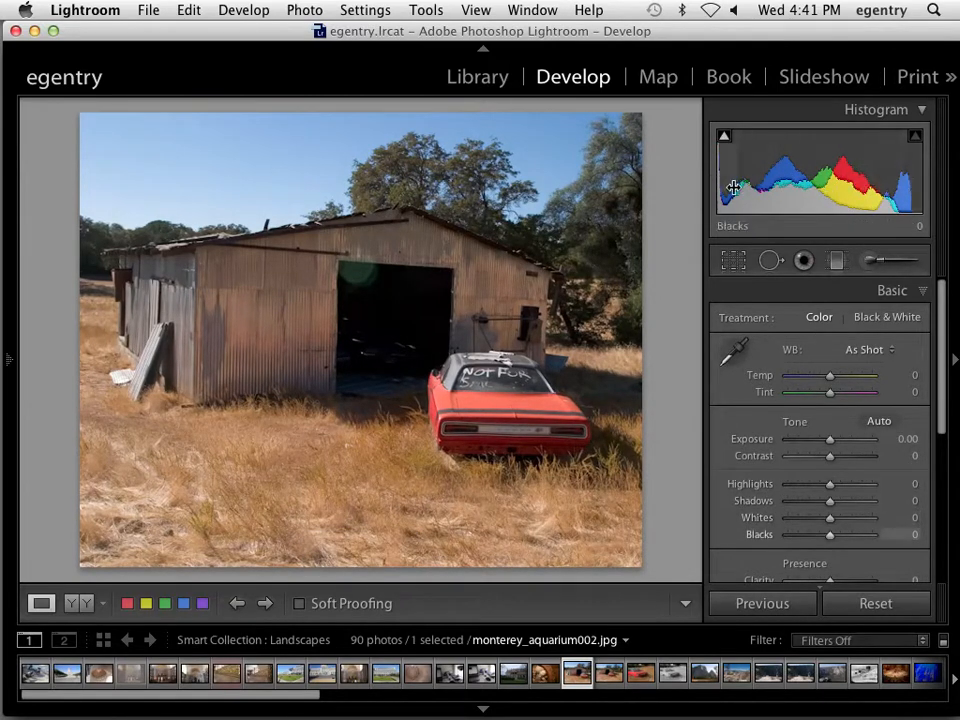
left_click_drag(740, 180, 718, 199)
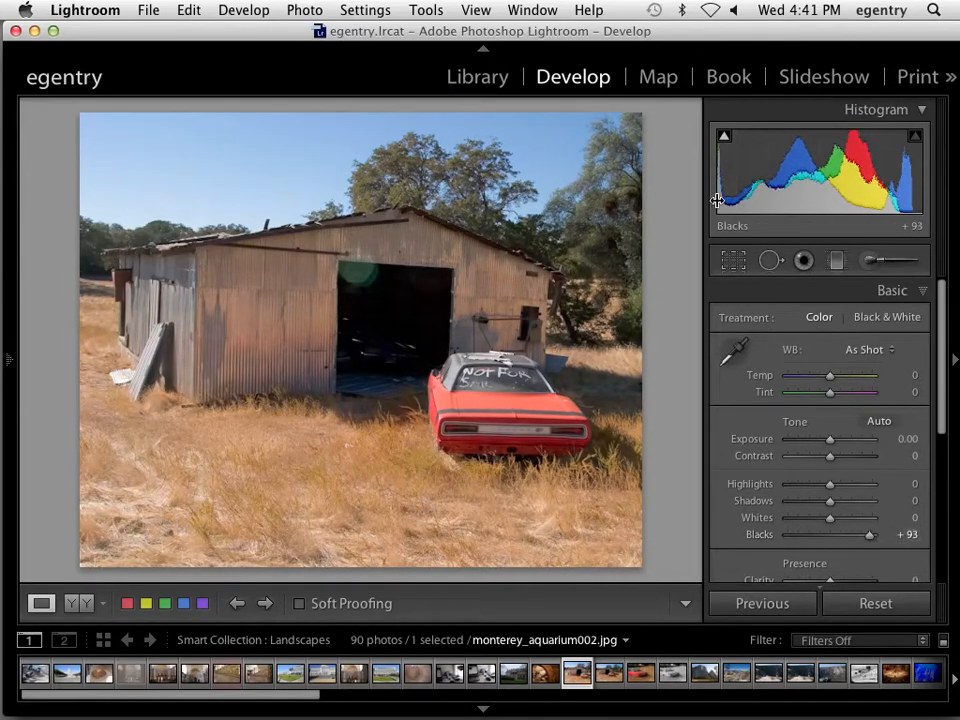
left_click_drag(908, 195, 928, 195)
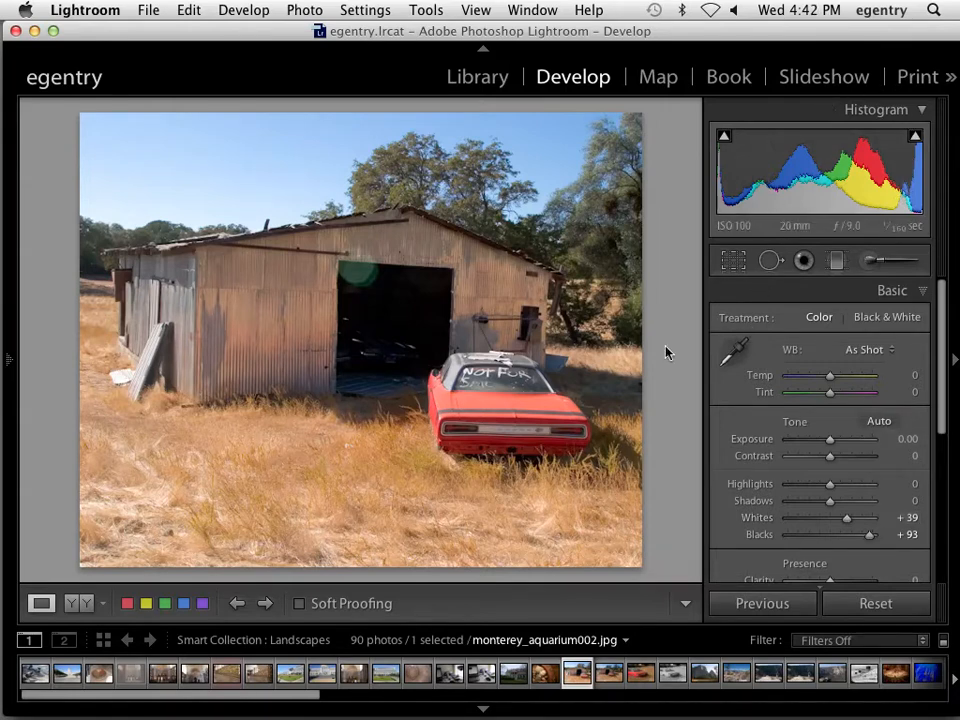
Turn on shadow and highlight clipping warnings and lower Whites to +29 to stop sky clipping
left_click(724, 137)
left_click(915, 142)
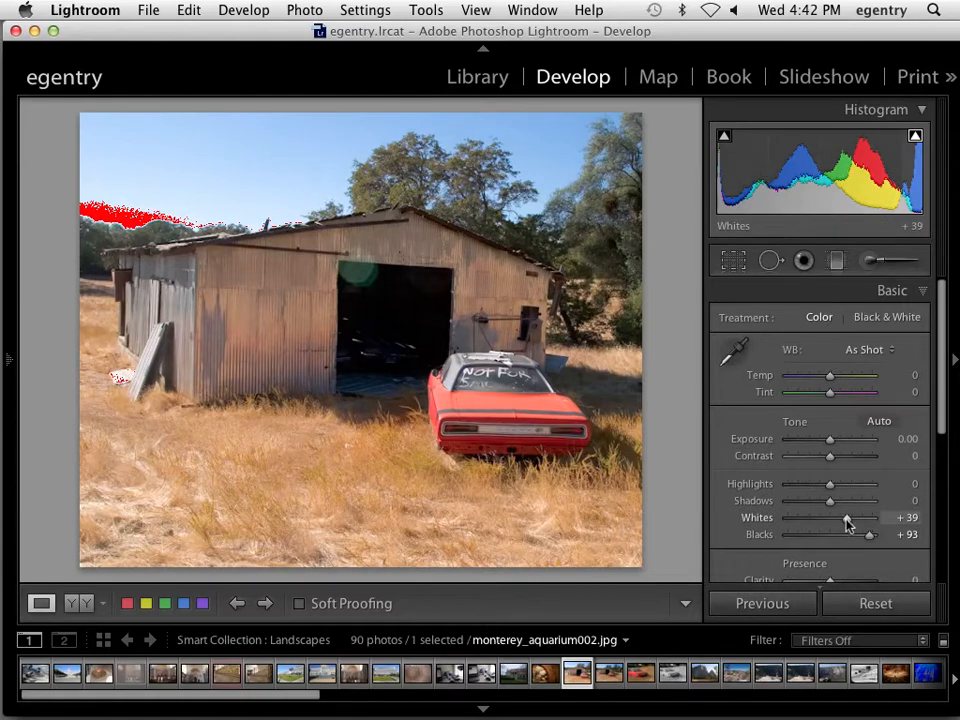
left_click_drag(846, 520, 842, 520)
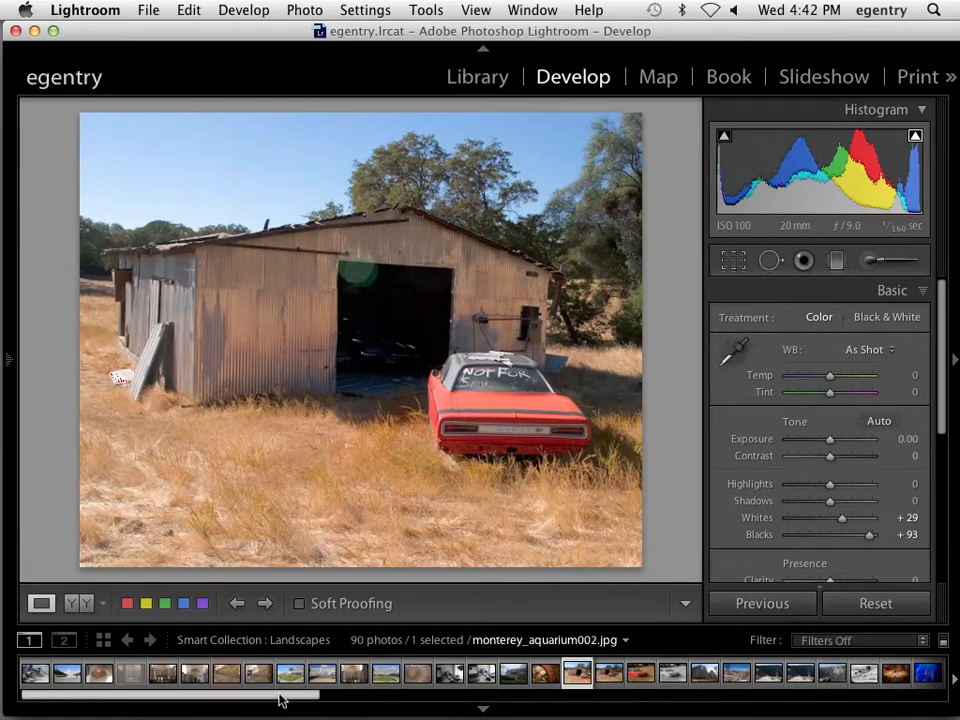
left_click_drag(281, 699, 305, 699)
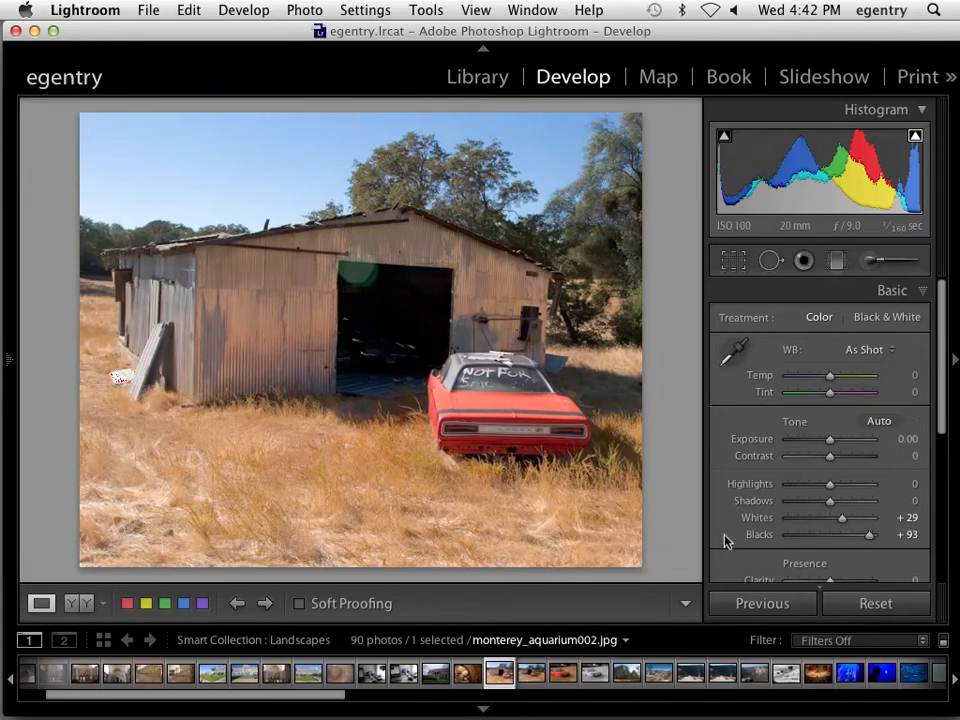
Zoom 1:1 on the red car, raise Clarity to +88, and switch to Before/After Left/Right view
scroll(900, 495, "down", 5)
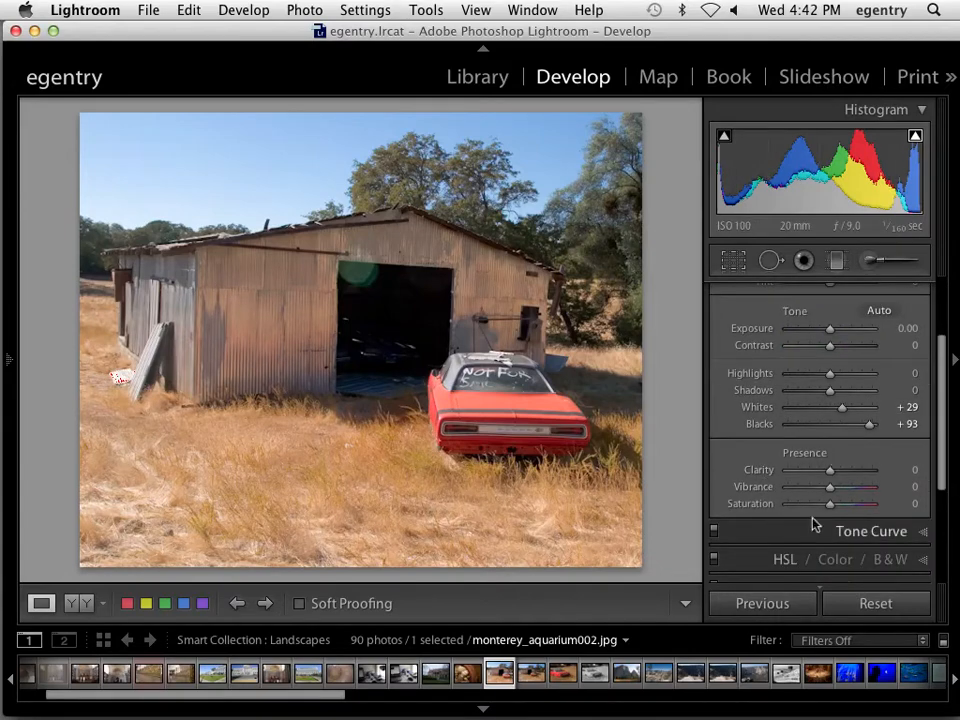
left_click(516, 414)
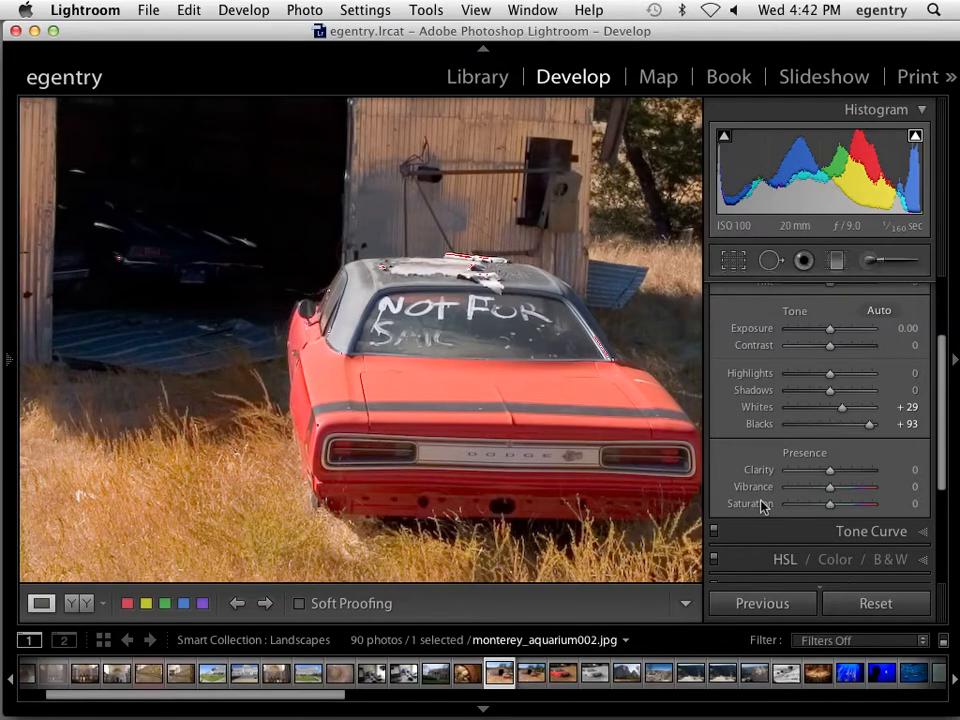
left_click_drag(829, 470, 868, 470)
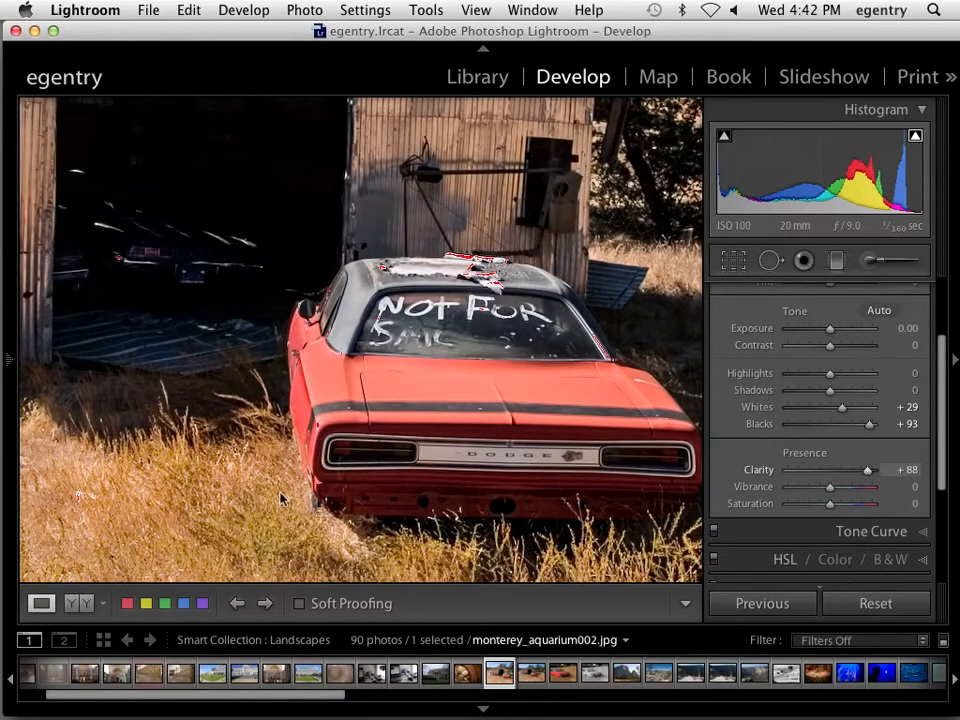
left_click(78, 603)
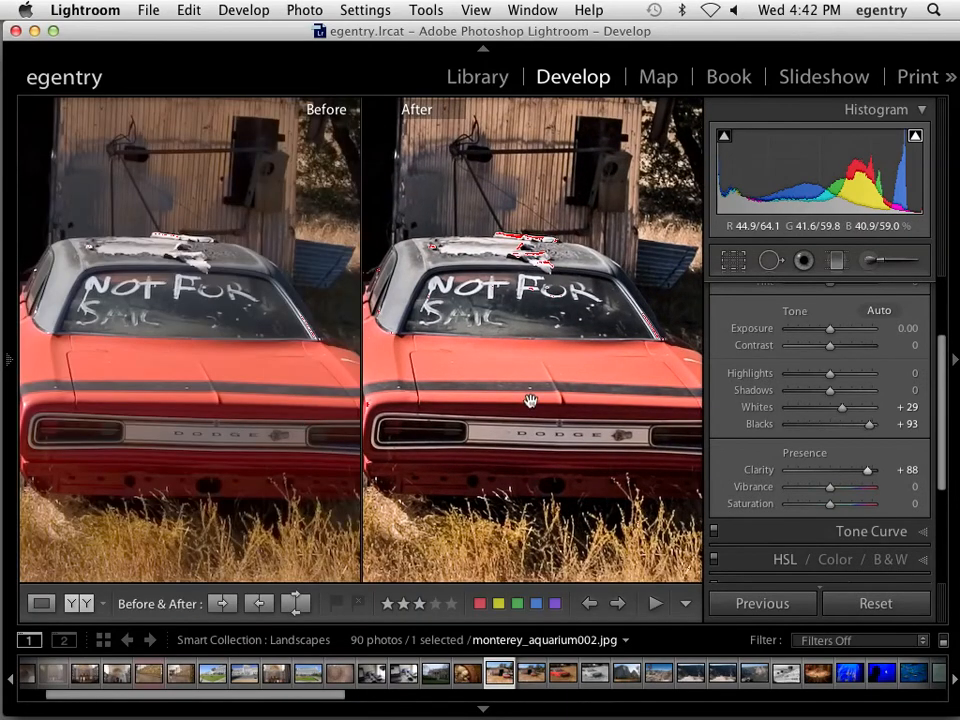
Compare the Before/After views, zooming between the full photo and 1:1 on the car and barn roof
scroll(528, 400, "left", 5)
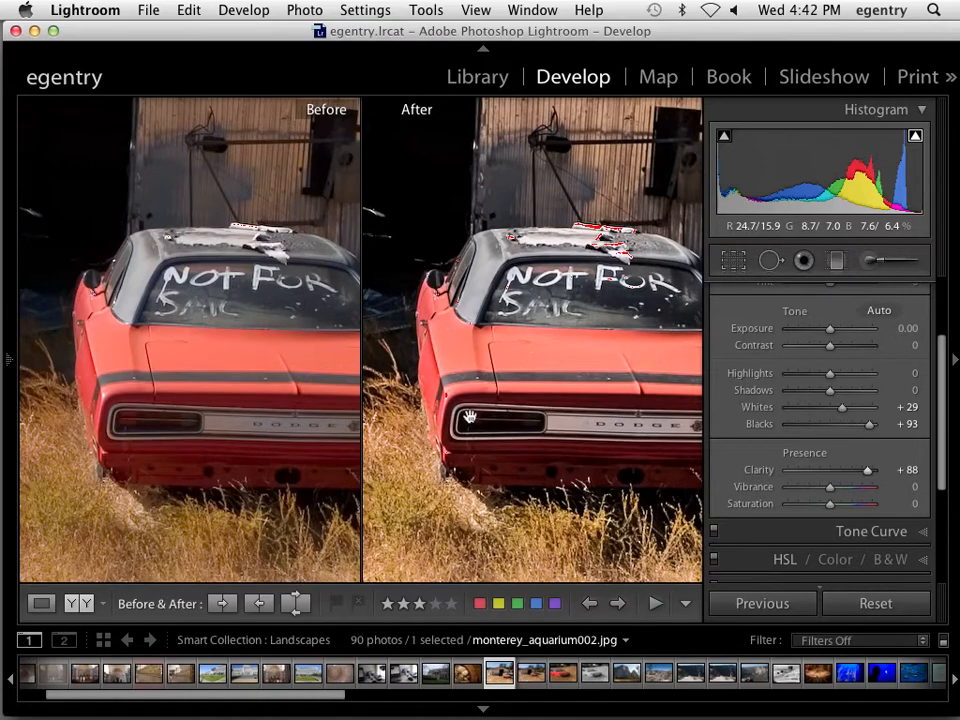
scroll(490, 358, "right", 5)
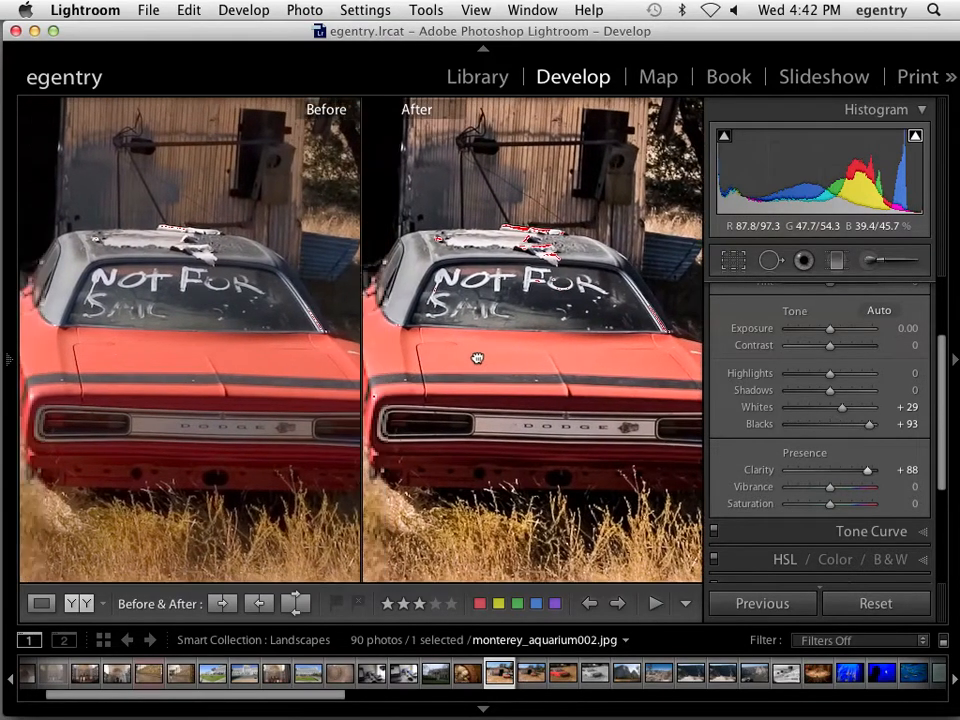
scroll(477, 358, "left", 2)
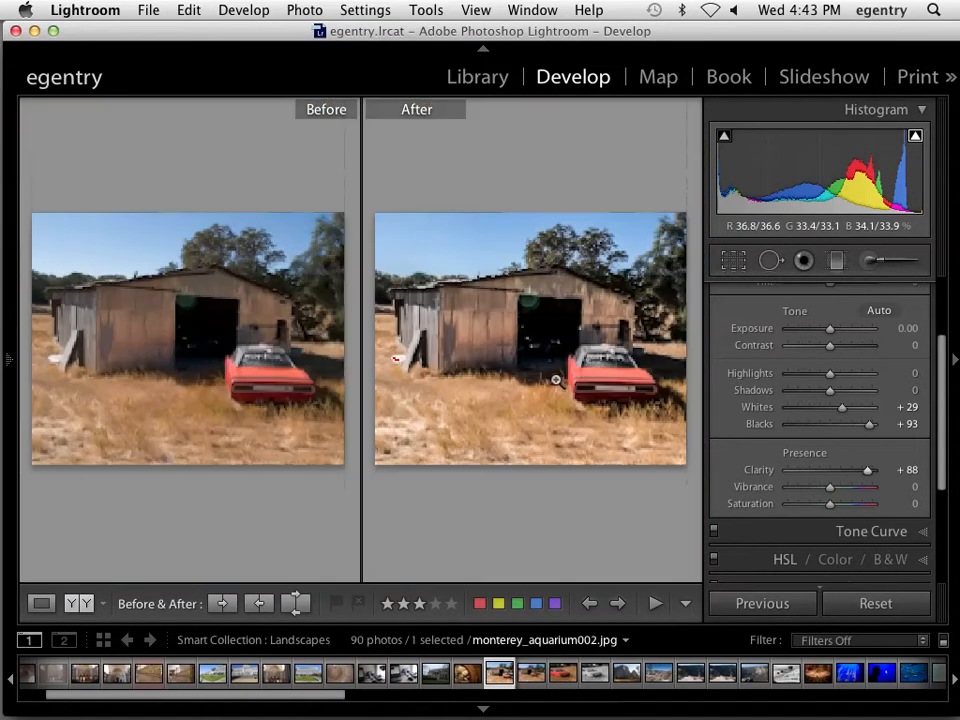
left_click(555, 381)
left_click(593, 367)
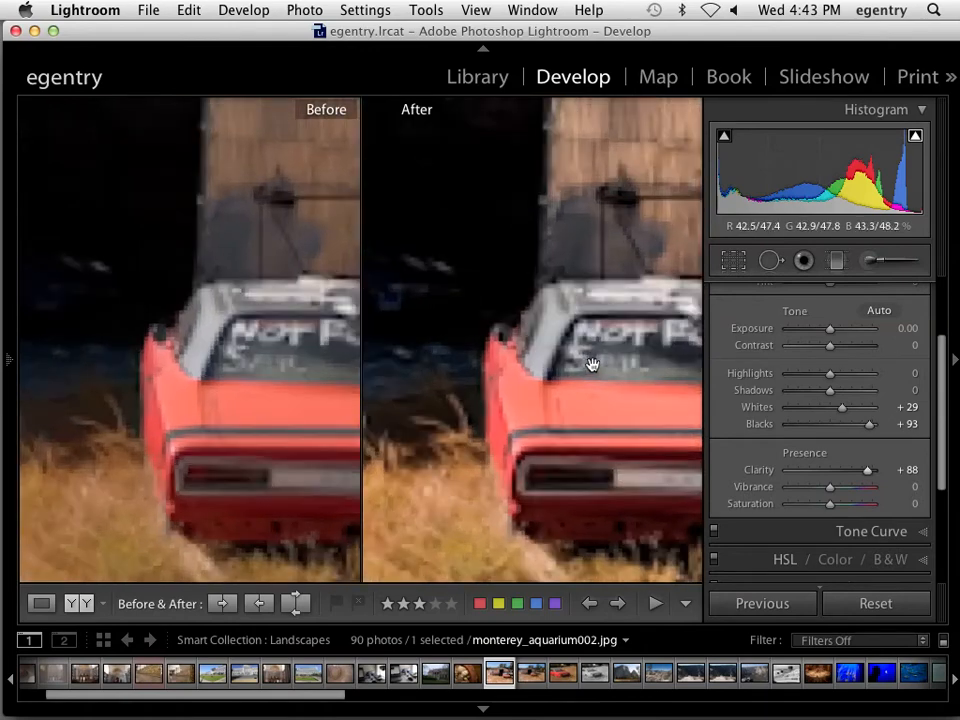
left_click(6, 357)
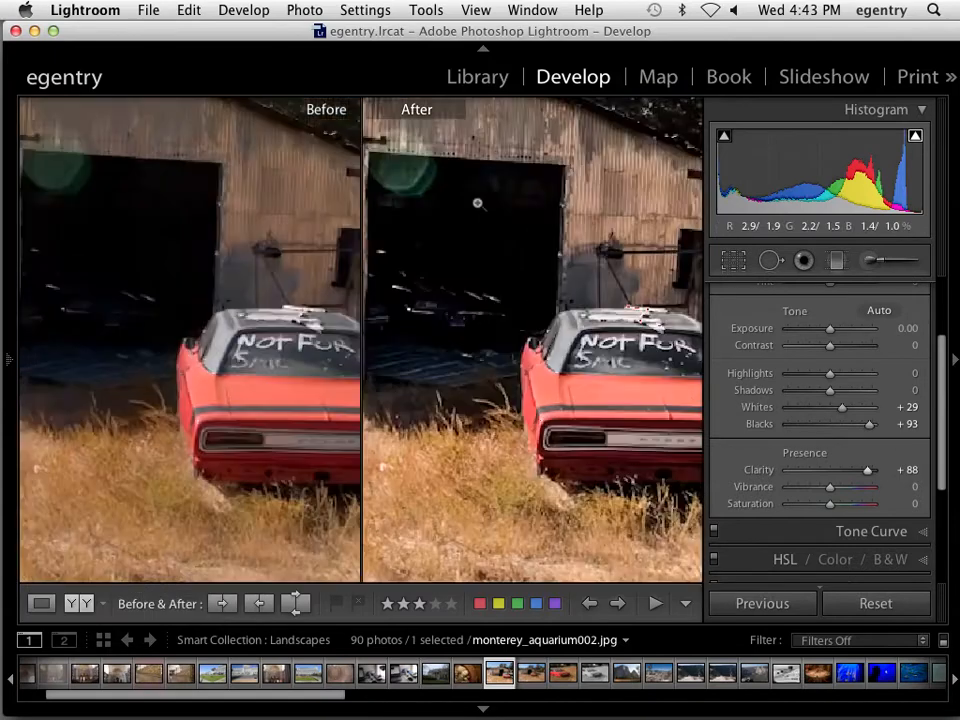
left_click(478, 206)
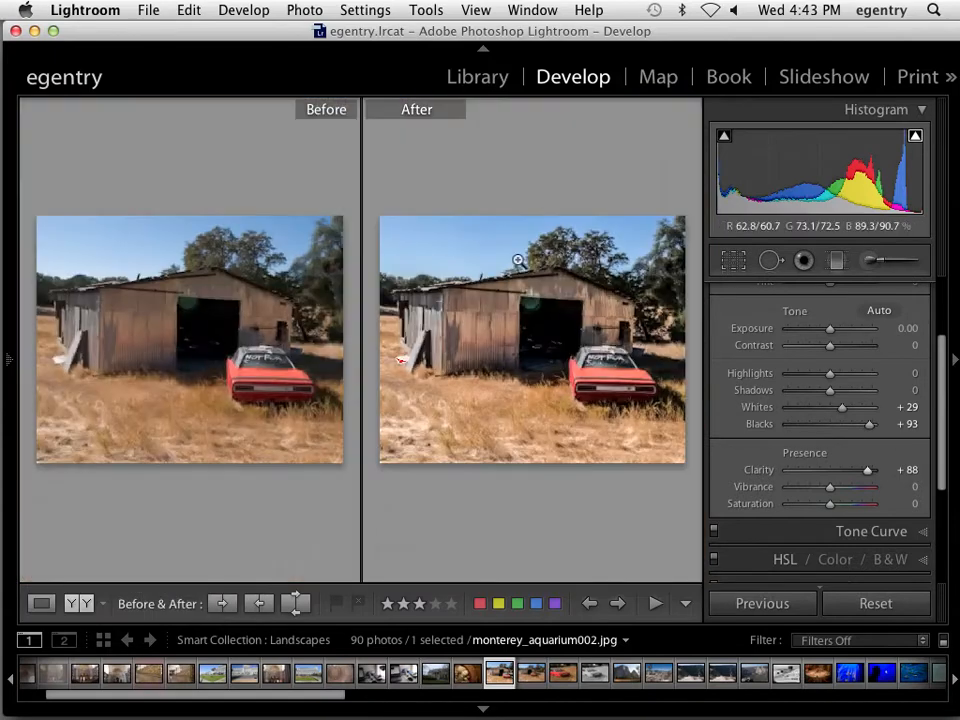
left_click(518, 260)
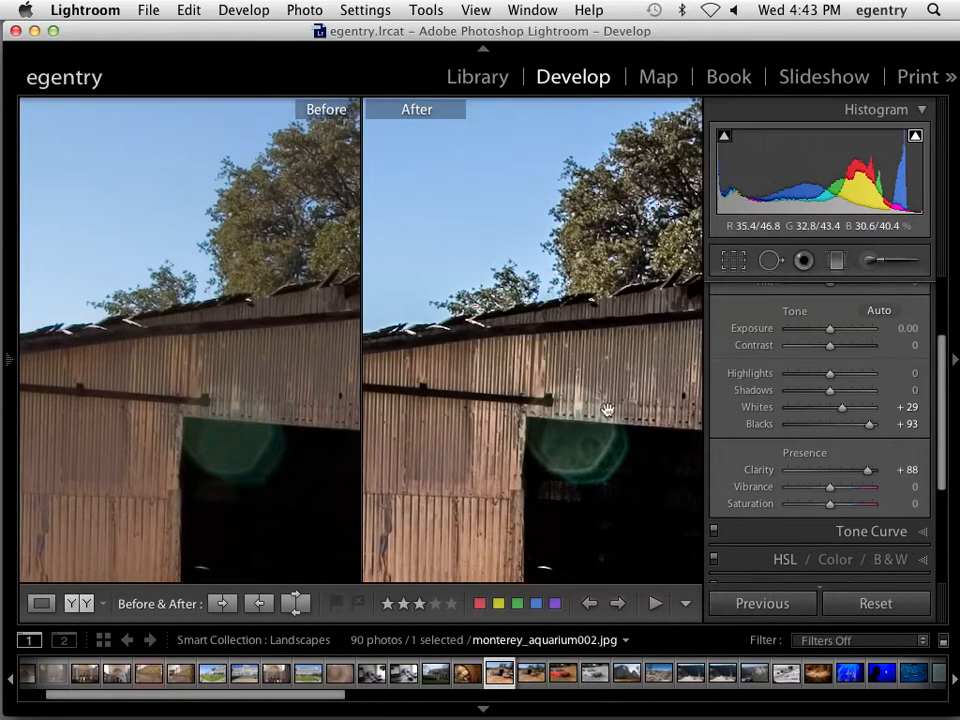
Centre the red car in both views and lower Clarity from +88 to +27
left_click_drag(607, 409, 431, 261)
left_click_drag(630, 428, 510, 268)
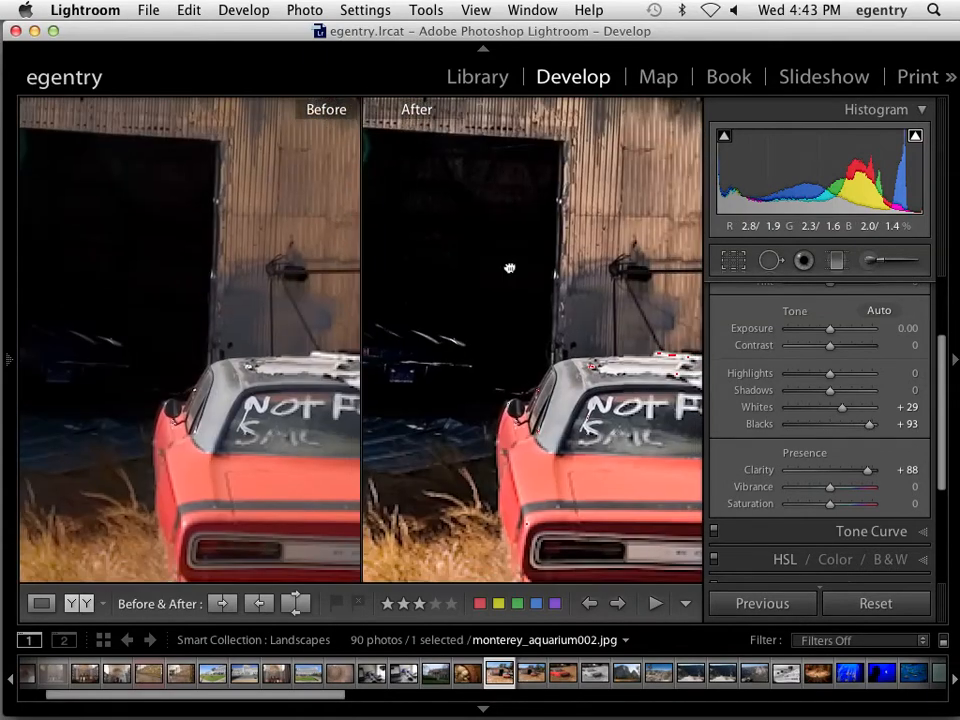
left_click_drag(602, 343, 549, 283)
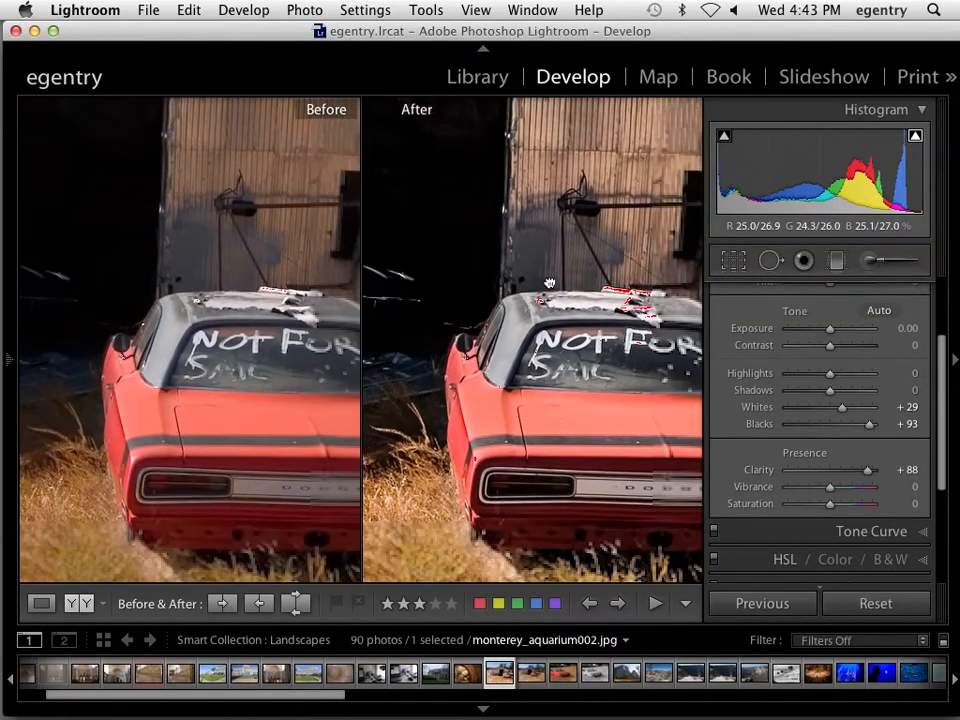
scroll(937, 386, "up", 2)
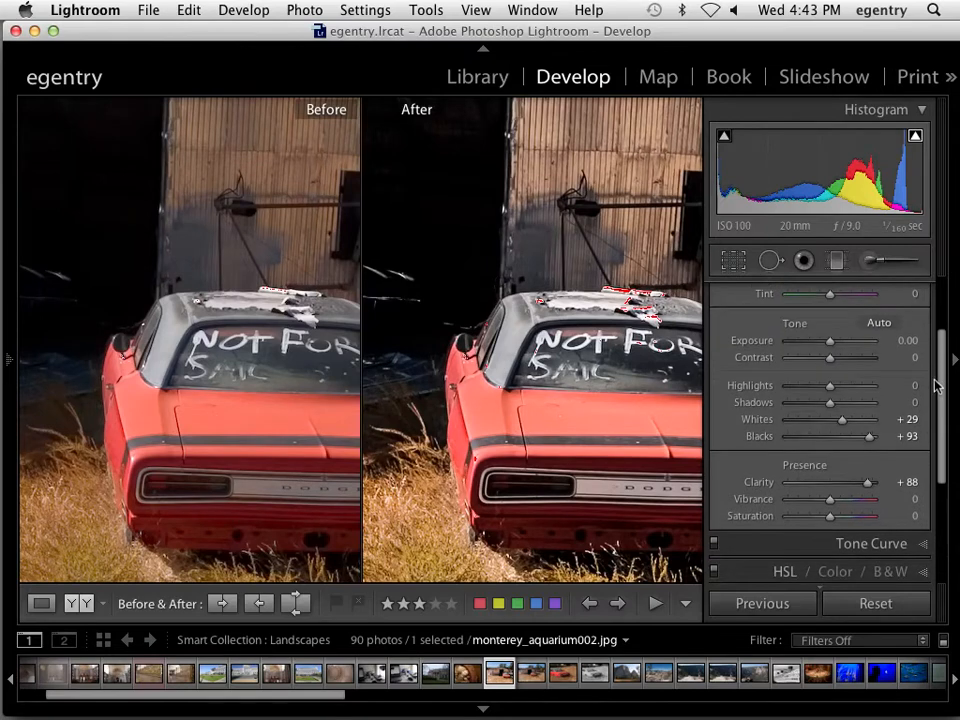
left_click_drag(867, 483, 842, 484)
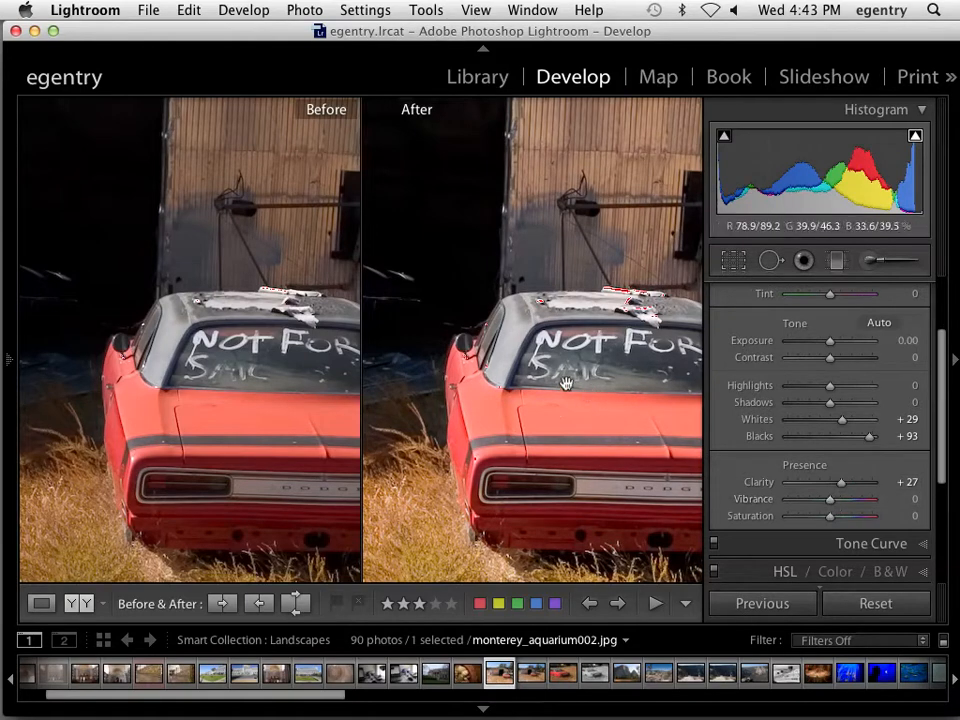
left_click(510, 368)
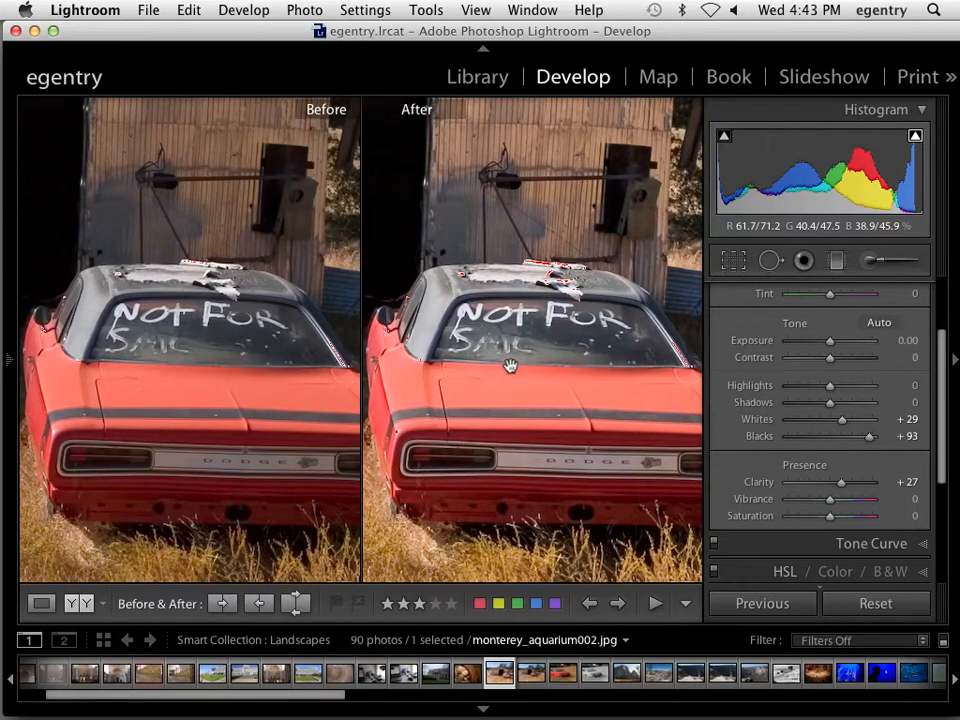
Try Vibrance at -100 and +100, reset it, then settle on +13
left_click_drag(801, 500, 782, 499)
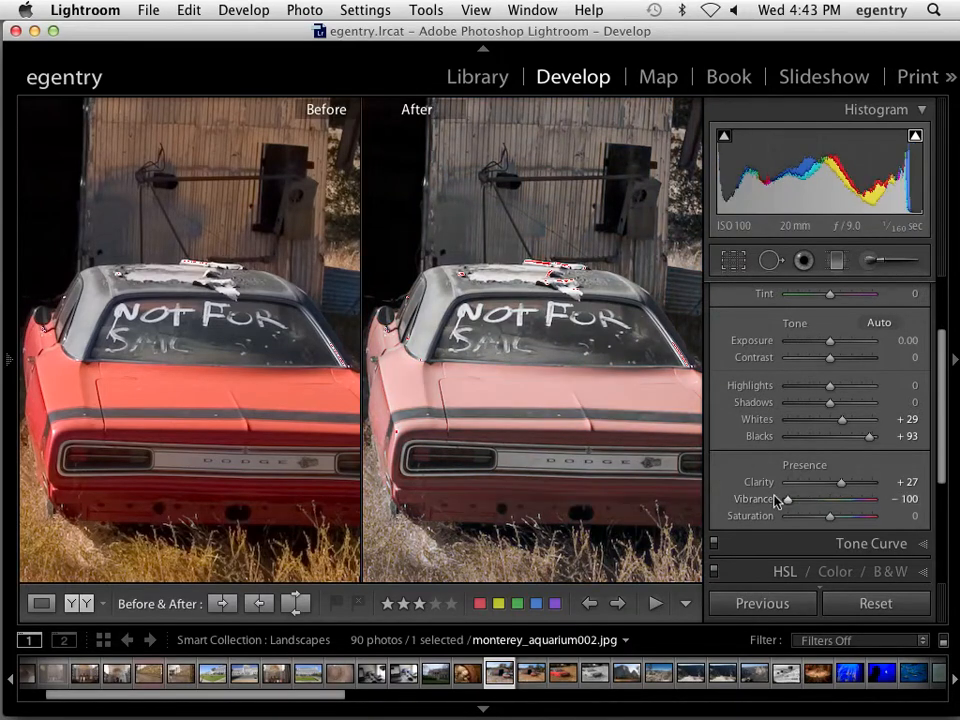
left_click_drag(532, 262, 516, 222)
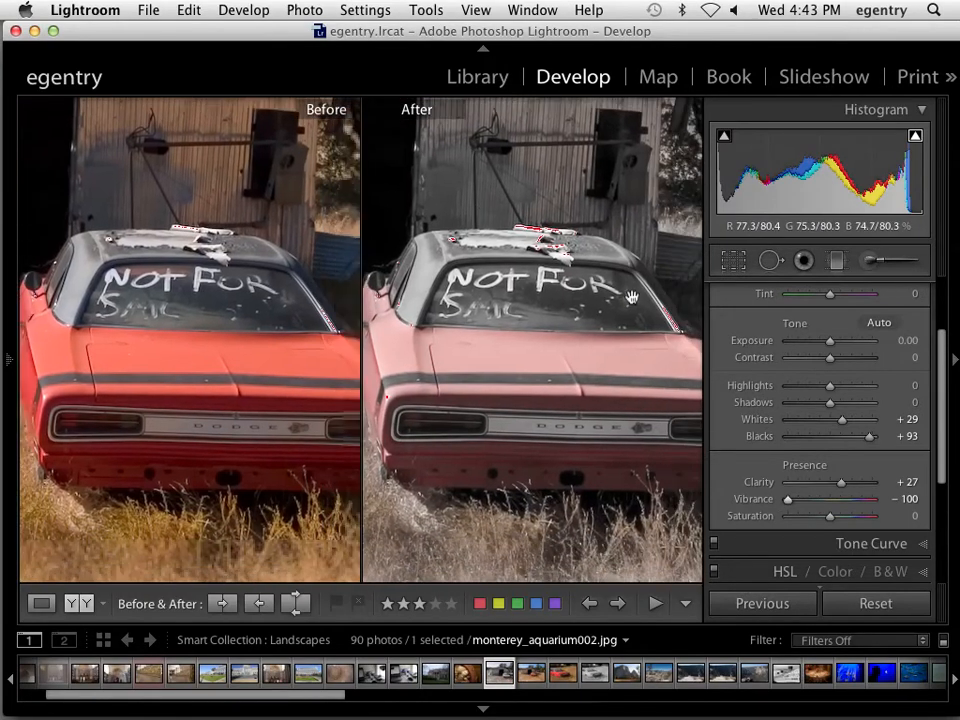
mouse_move(611, 431)
left_mouse_down()
mouse_move(467, 424)
mouse_move(521, 439)
mouse_move(596, 441)
left_mouse_up()
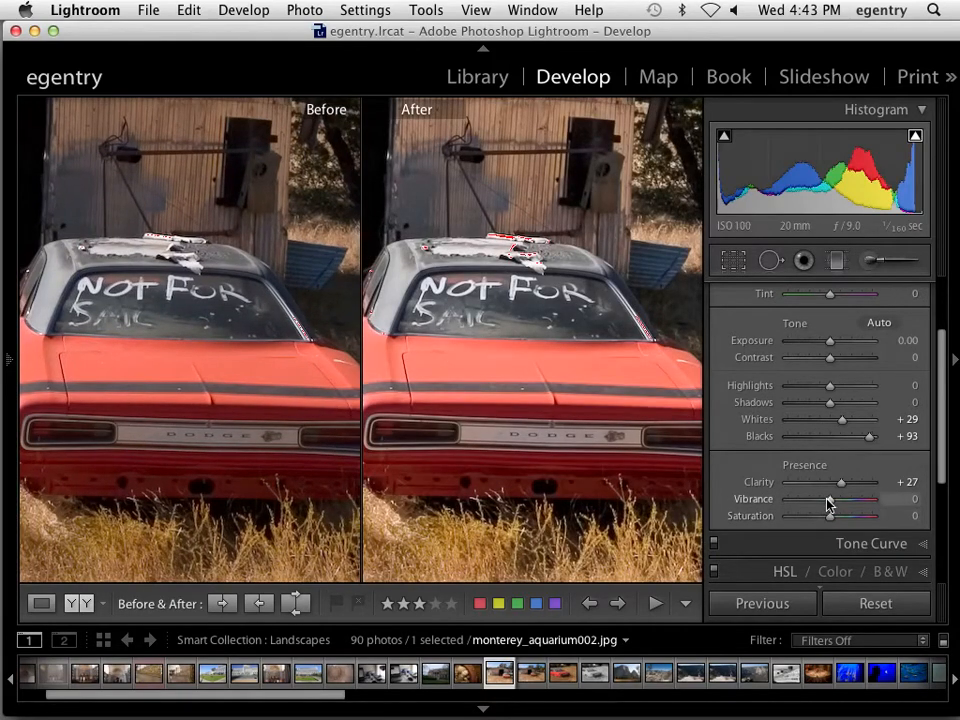
left_click_drag(829, 503, 906, 508)
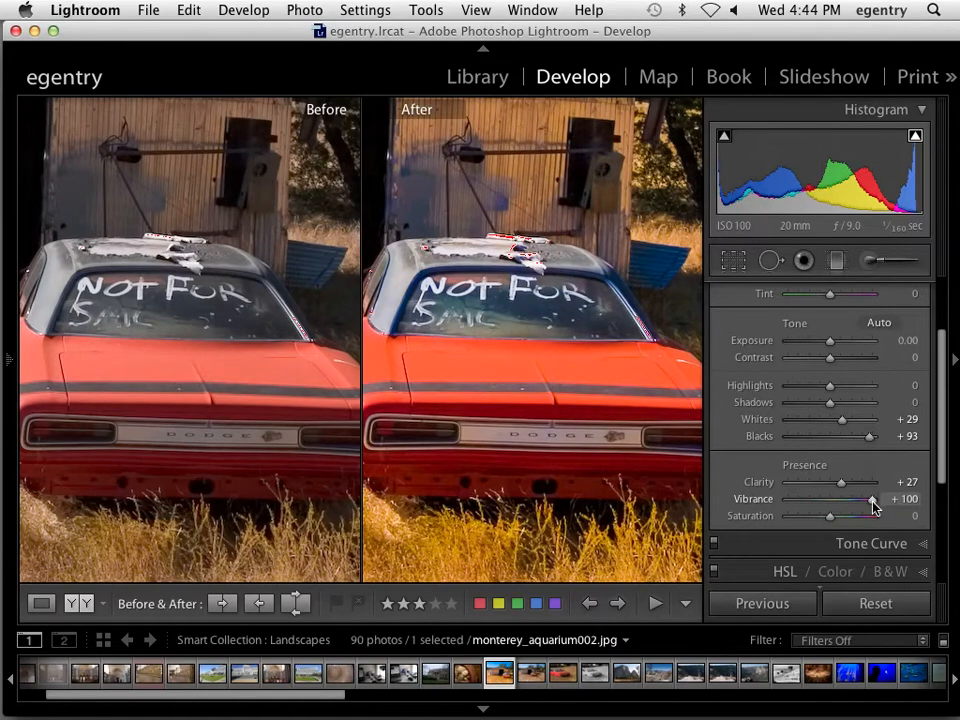
double_click(873, 501)
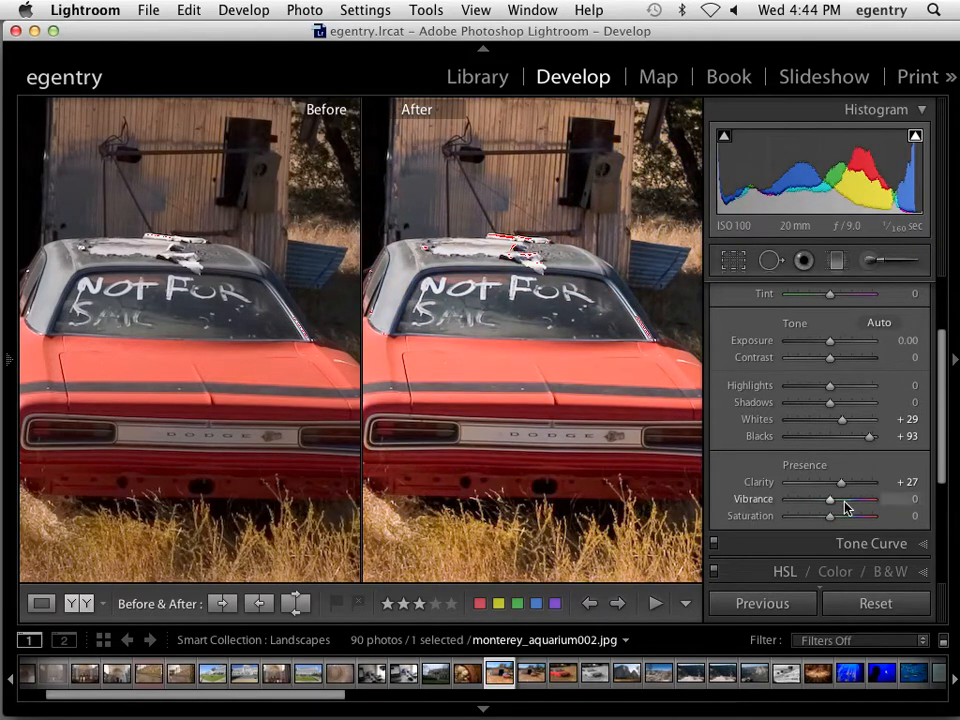
left_click_drag(831, 507, 862, 507)
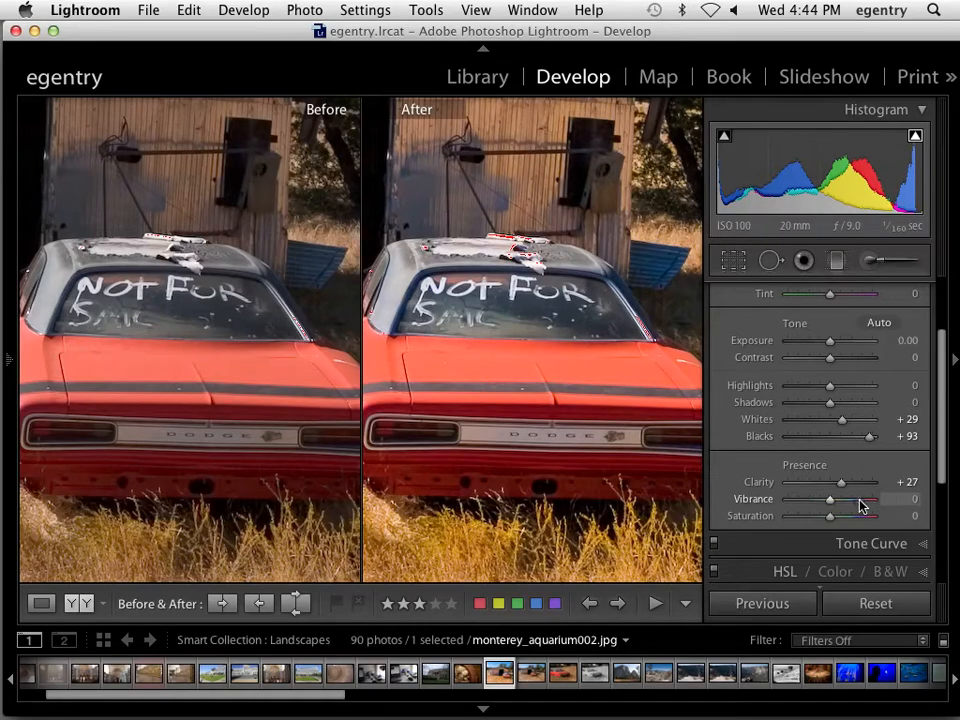
left_click_drag(831, 506, 837, 506)
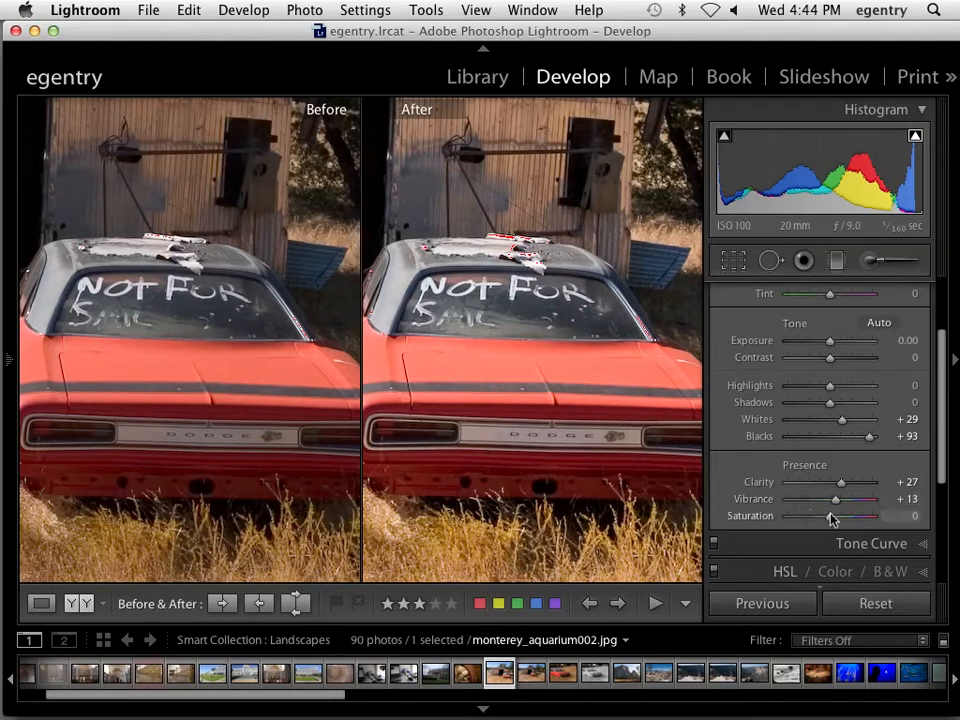
Test Saturation at -100 and +50, then reset it to 0
left_click_drag(831, 517, 775, 519)
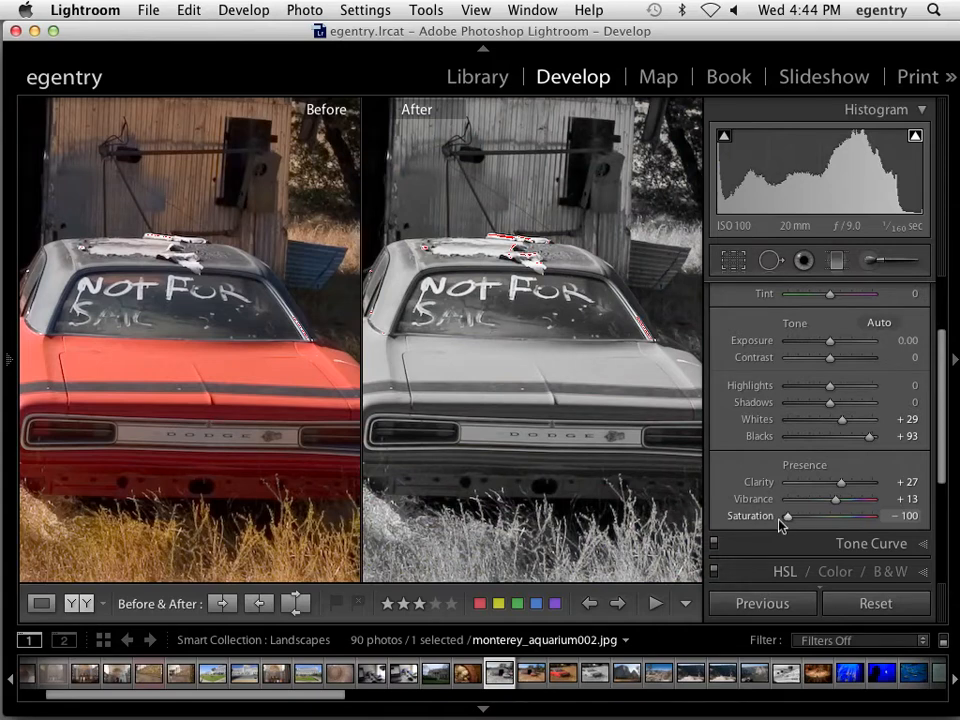
left_click_drag(799, 519, 851, 518)
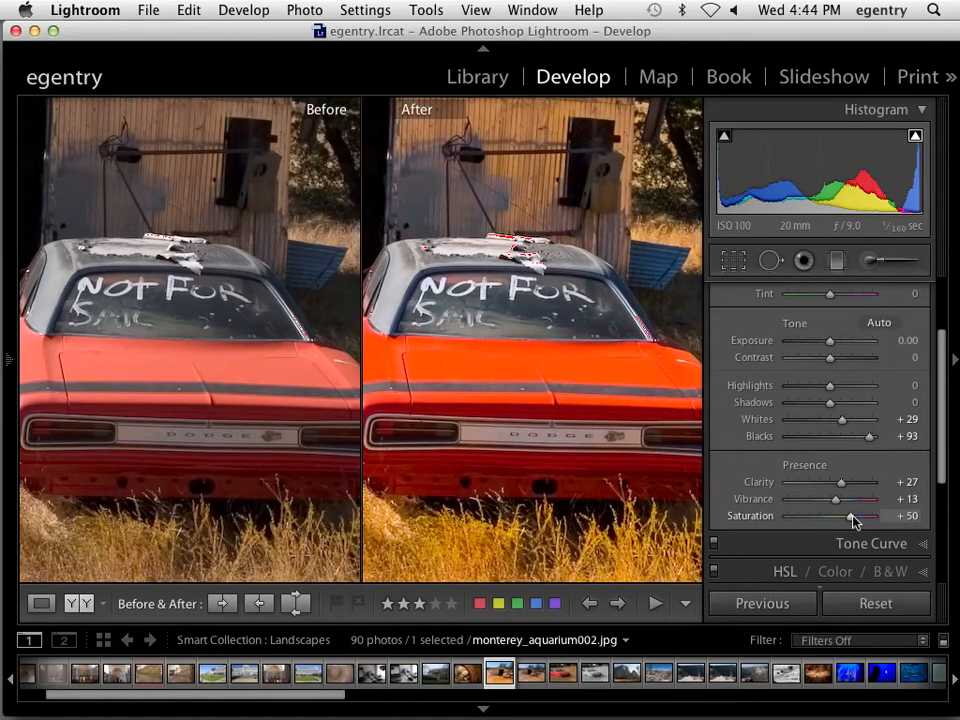
double_click(852, 518)
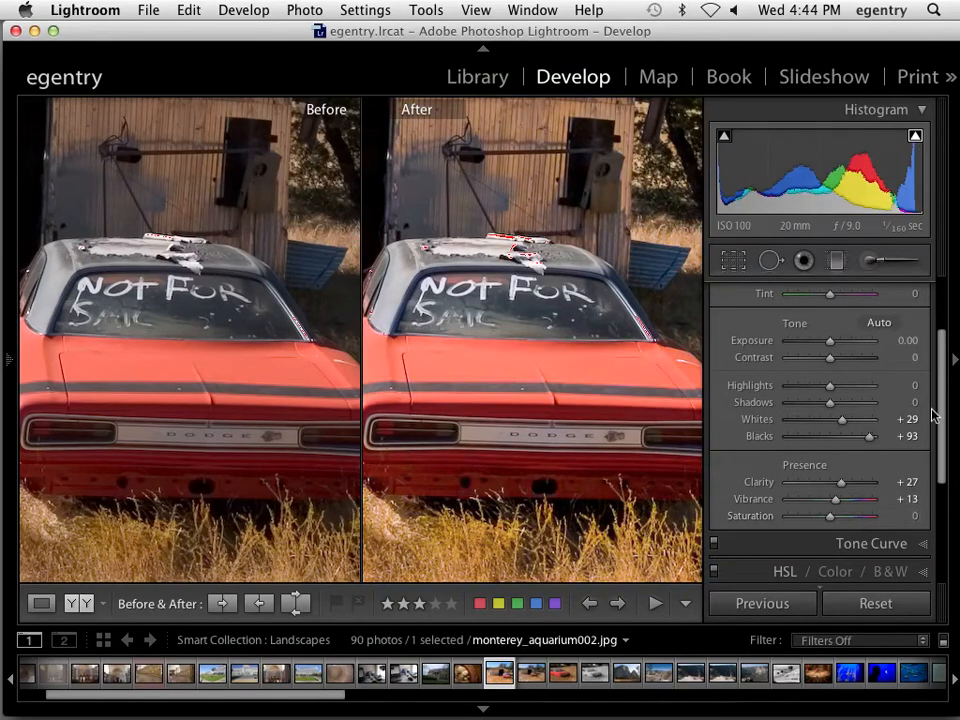
Scroll the right panel, toggle the Navigator panel, and fit the whole barn scene in both views
mouse_move(936, 414)
left_mouse_down()
mouse_move(934, 379)
mouse_move(936, 408)
left_mouse_up()
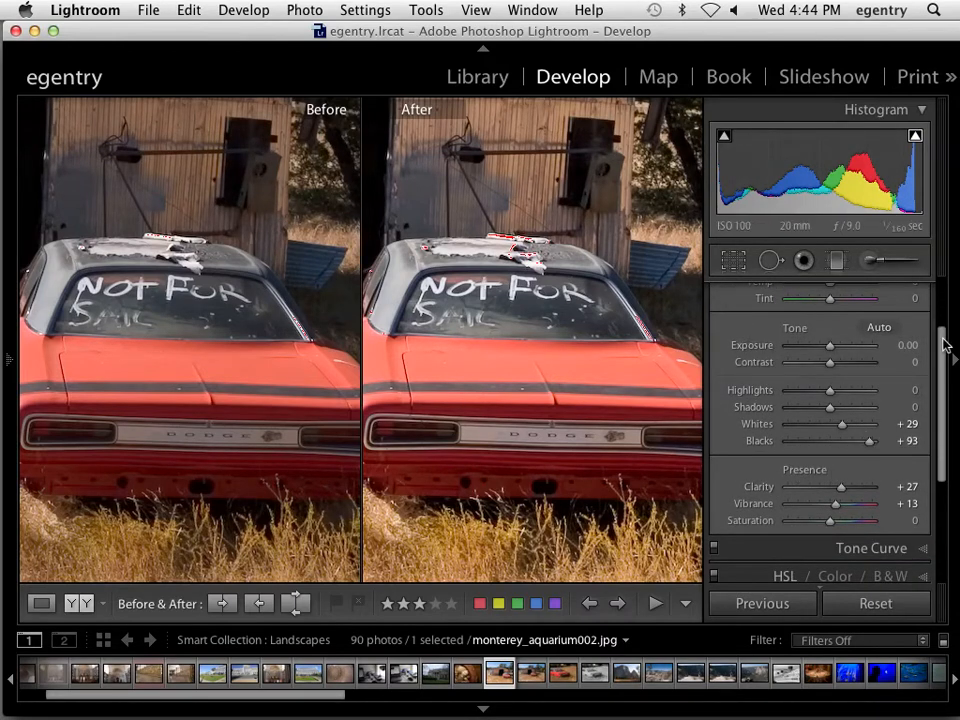
left_click_drag(943, 339, 938, 305)
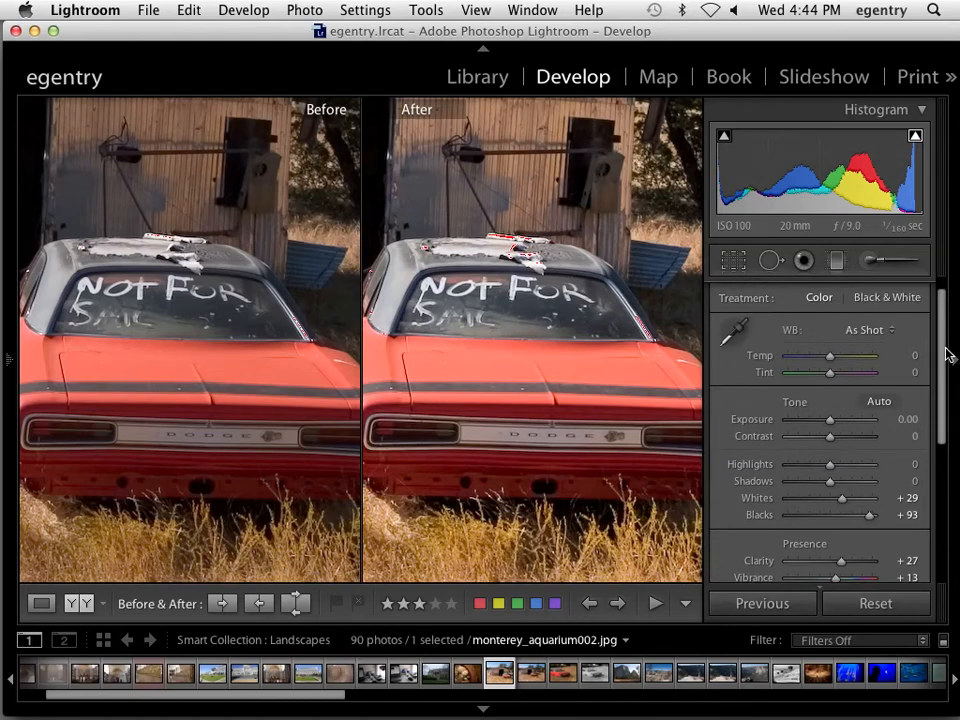
left_click_drag(940, 375, 940, 392)
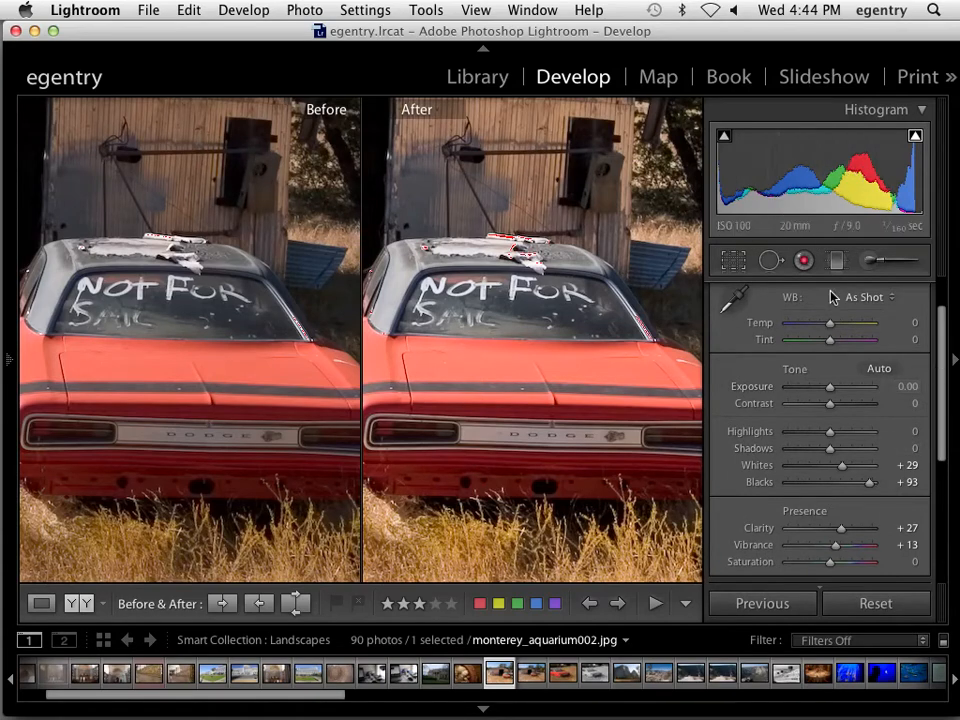
left_click(5, 330)
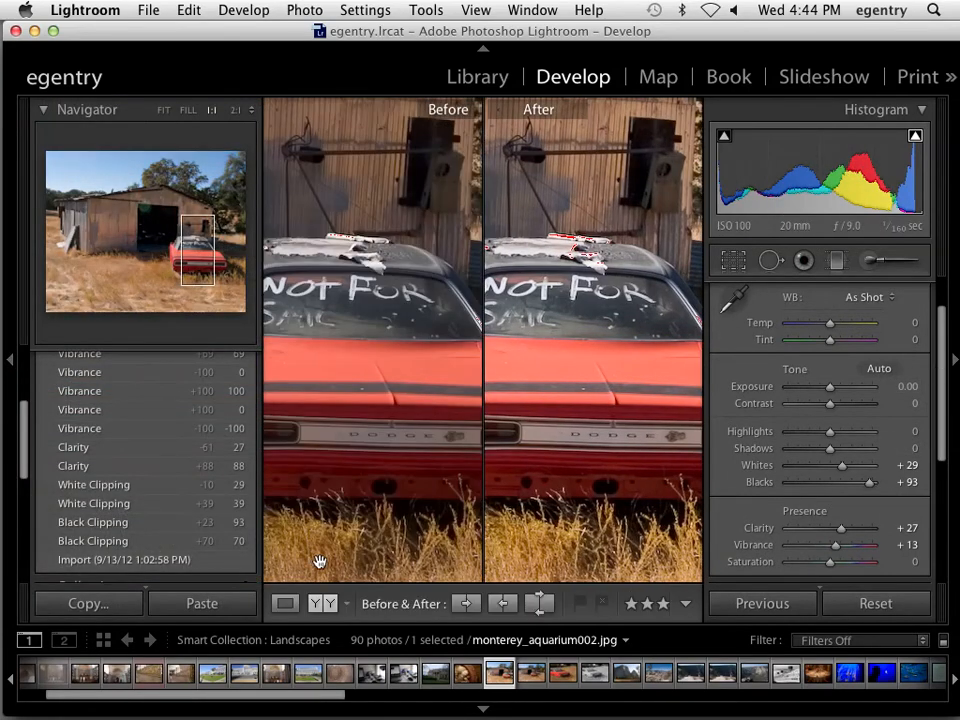
left_click(10, 370)
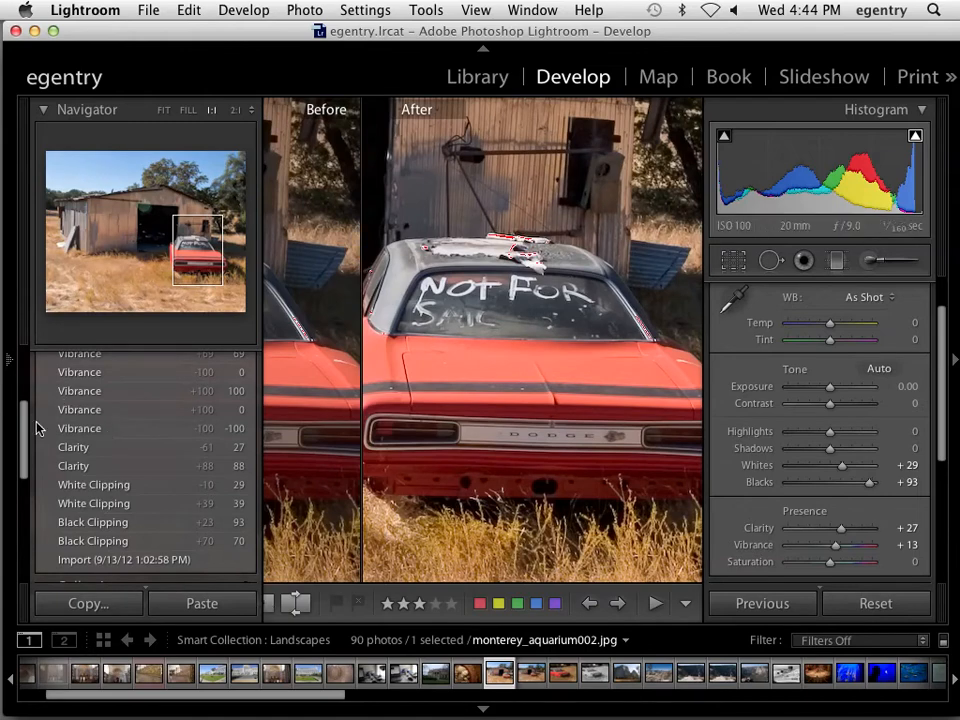
left_click(9, 368)
left_click(9, 362)
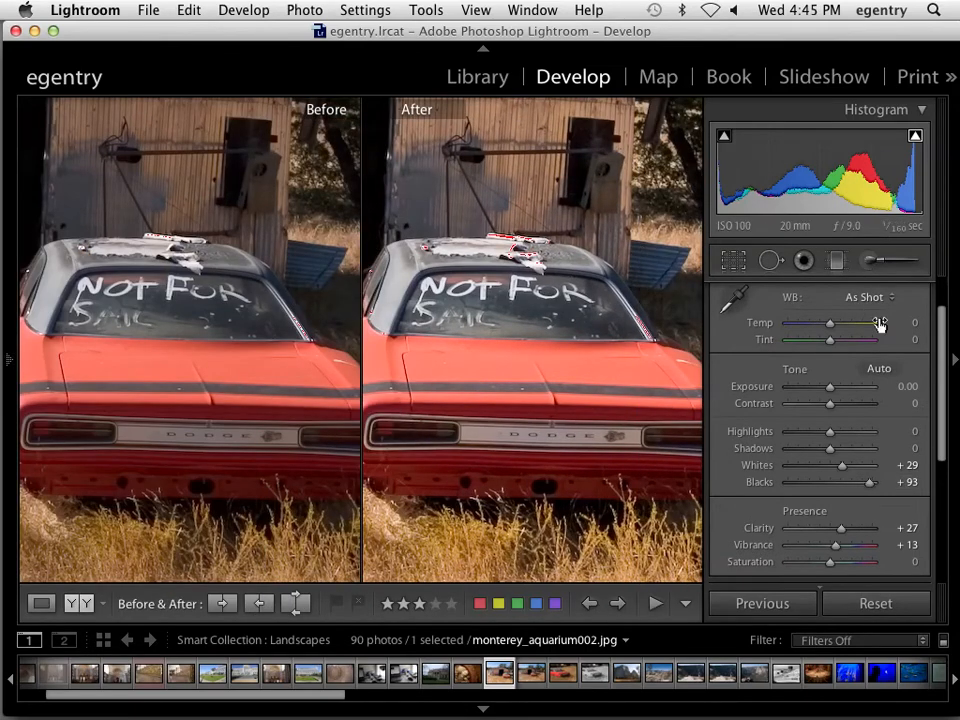
left_click_drag(941, 339, 942, 347)
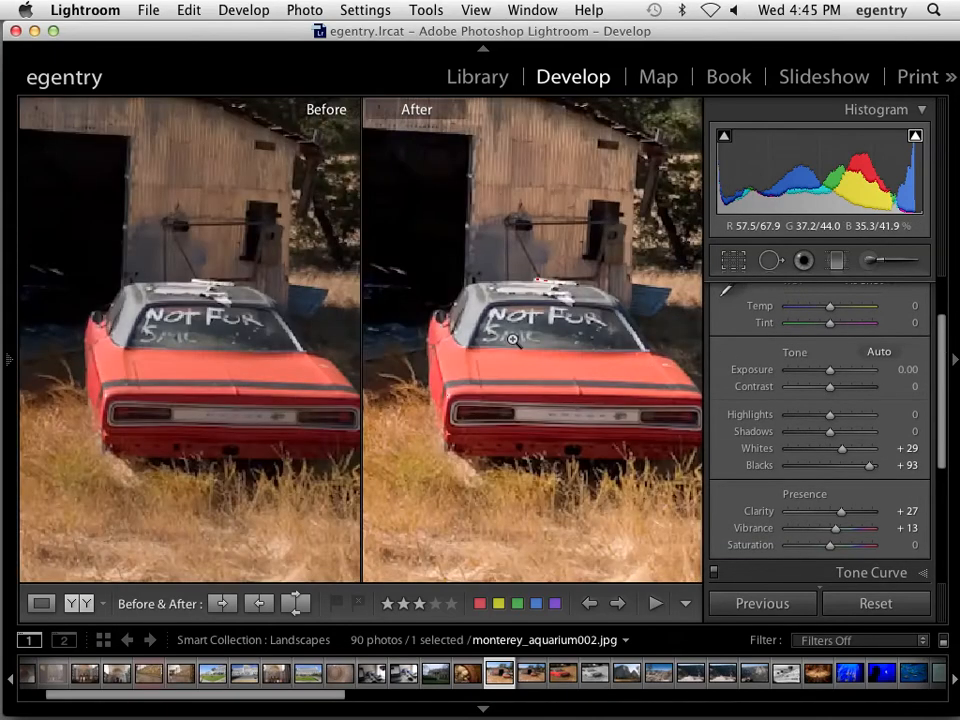
left_click(508, 341)
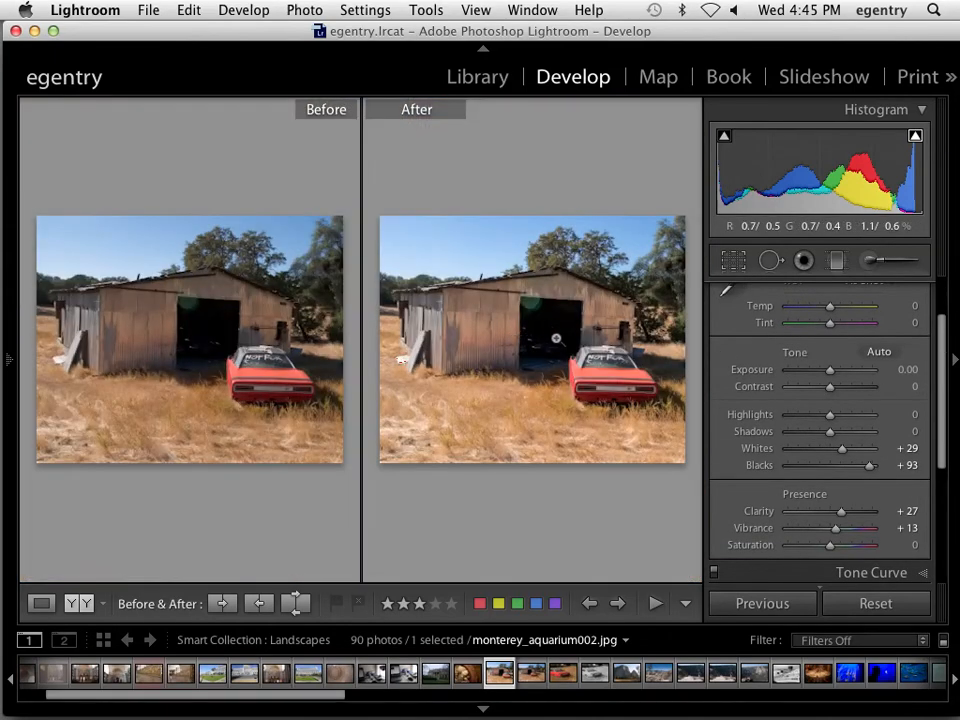
Select the ornate ceiling photo equivalentexposure_03.jpg in the filmstrip and minimize Lightroom
key("shift")
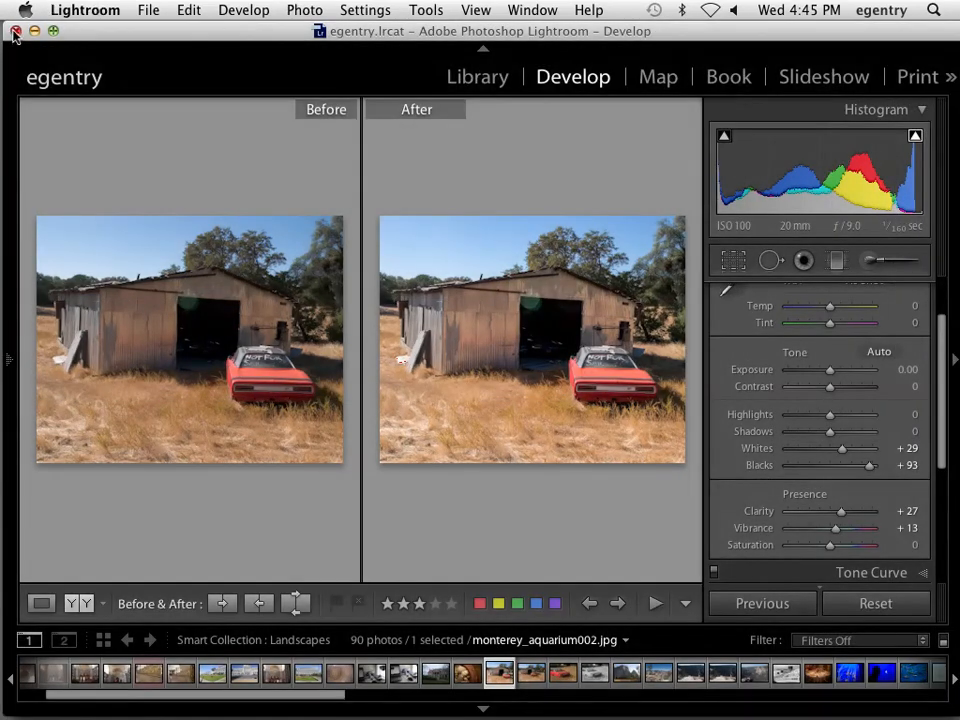
left_click(337, 676)
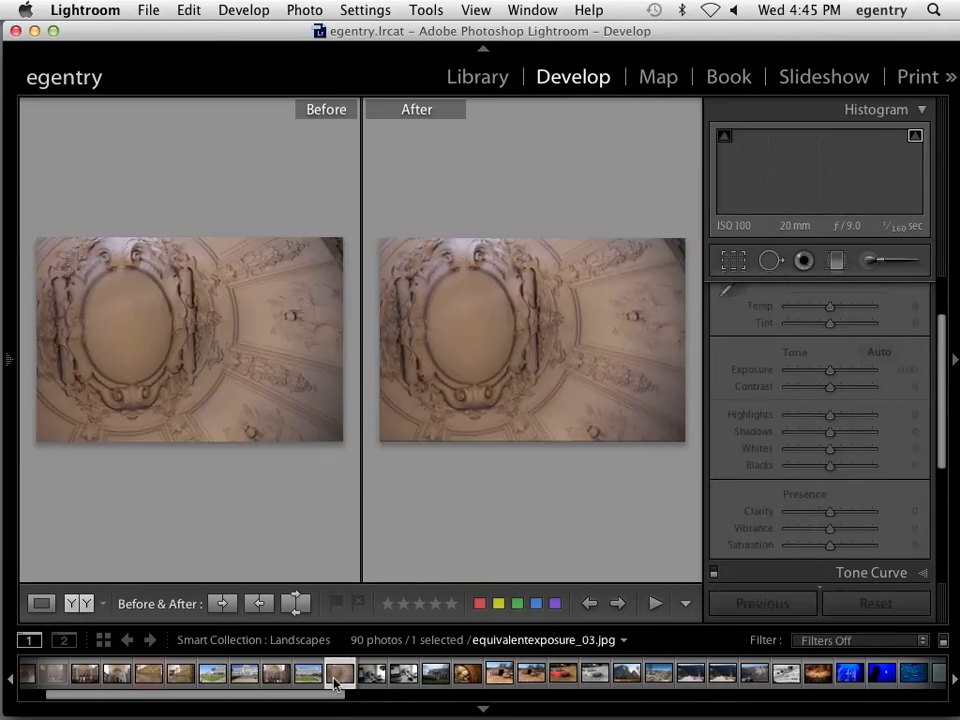
left_click(34, 31)
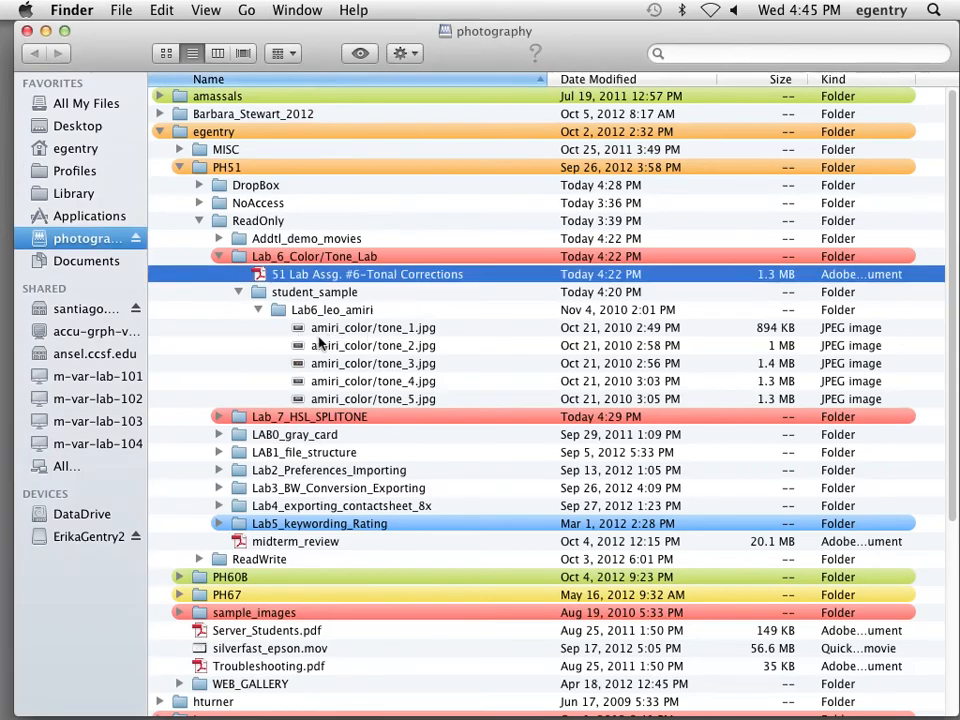
Move the Finder window aside, select the photography drive, then return the window to place
left_click_drag(470, 34, 18, 71)
left_click(612, 448)
left_click(121, 10)
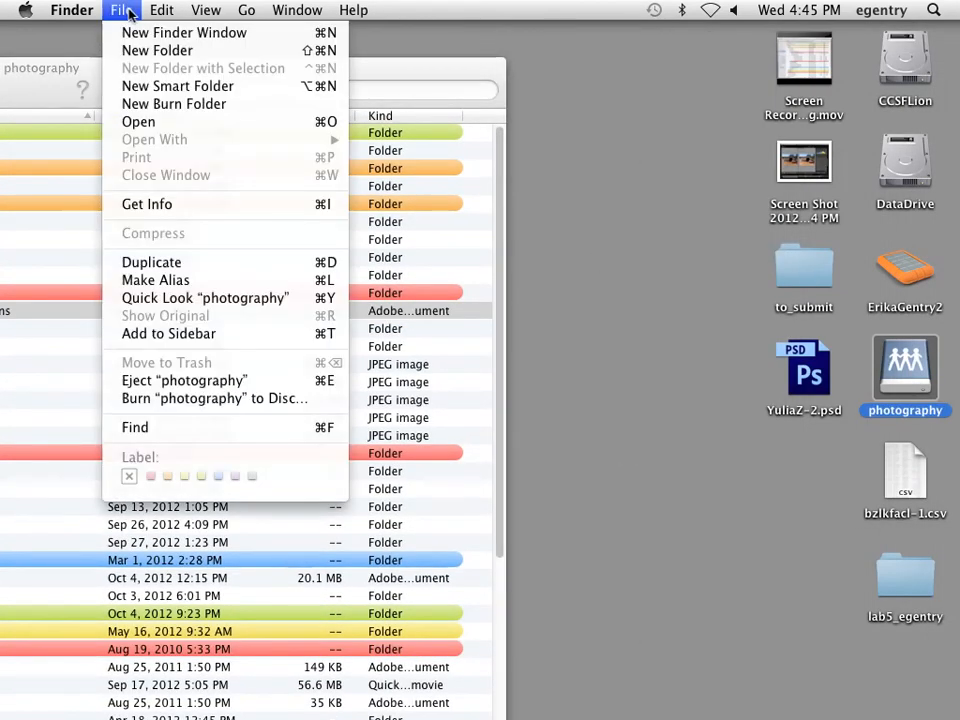
left_click(97, 66)
left_click_drag(108, 65, 457, 29)
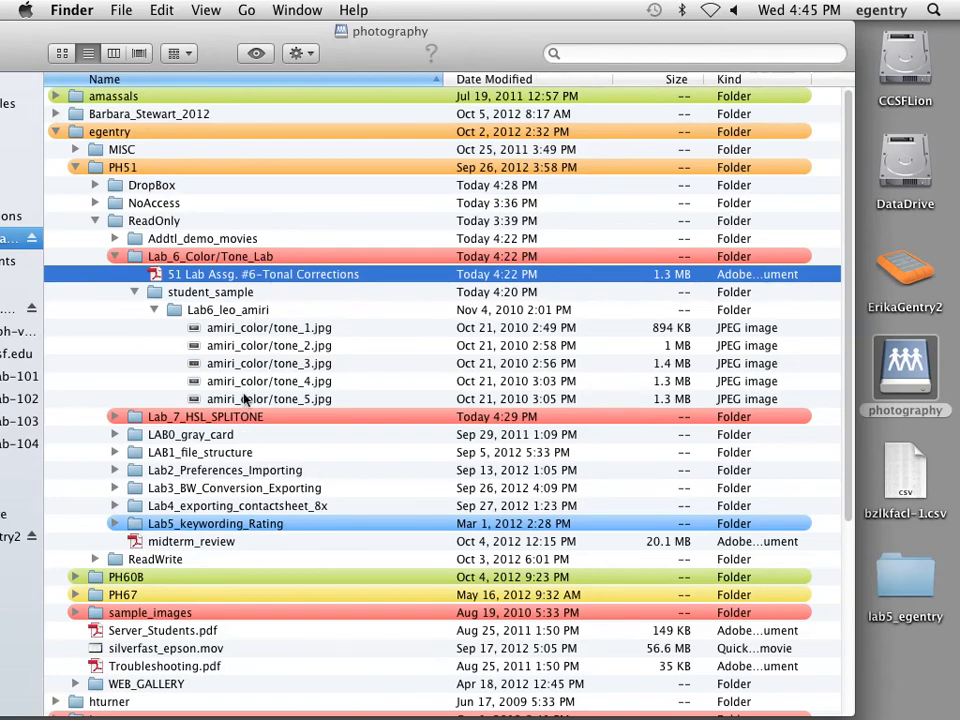
Move the Lab6 student folder into DropBox, close DropBox, and select the Lab_6_Color/Tone_Lab folder
left_click_drag(182, 313, 315, 465)
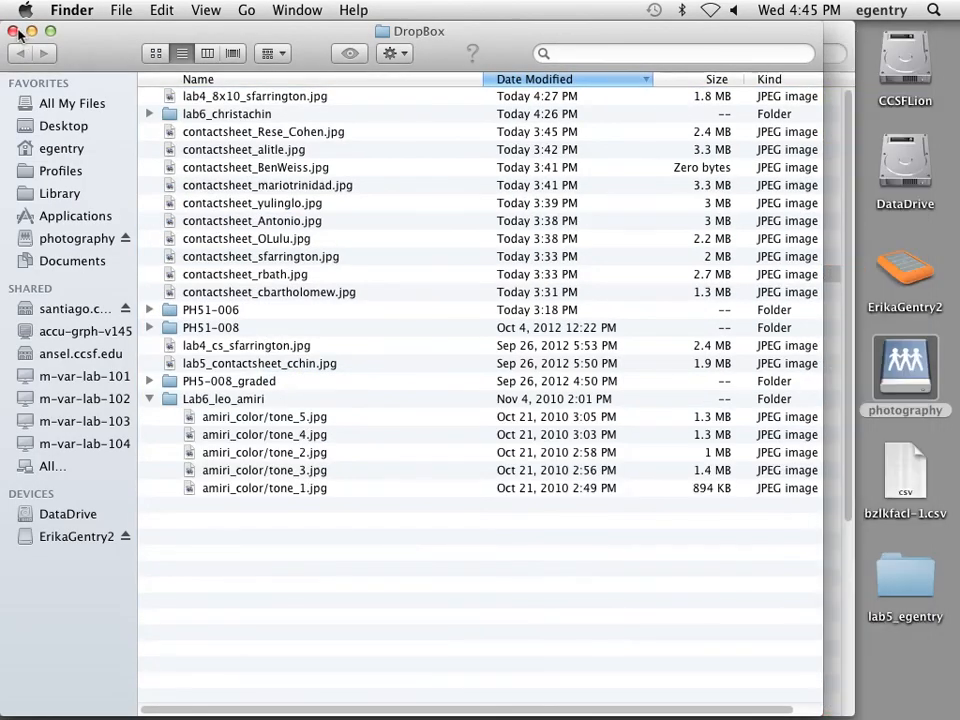
left_click(15, 31)
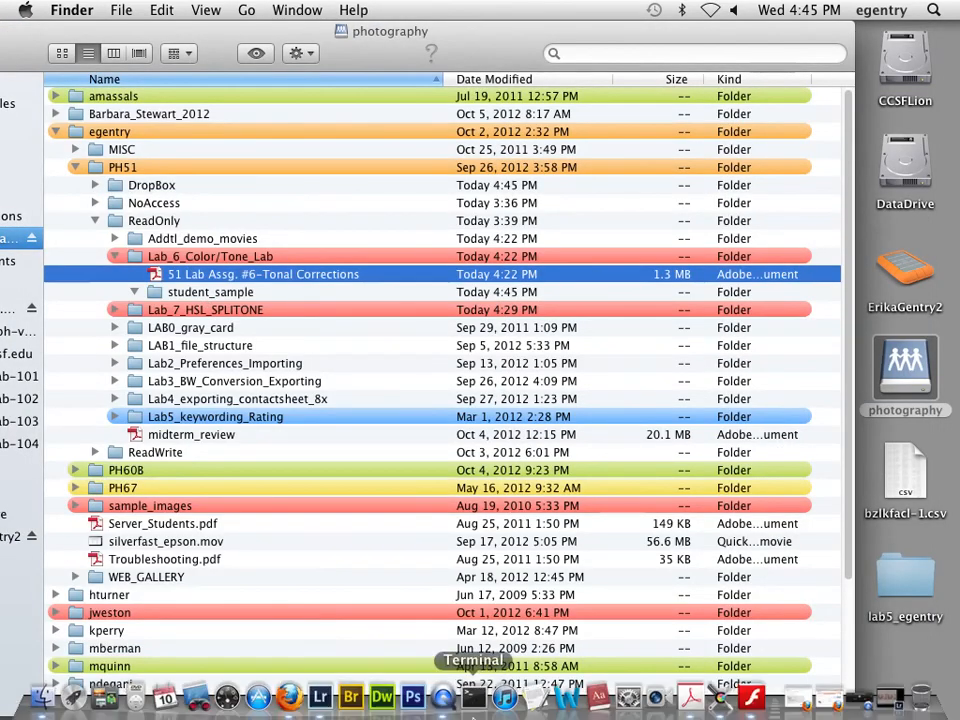
left_click(190, 257)
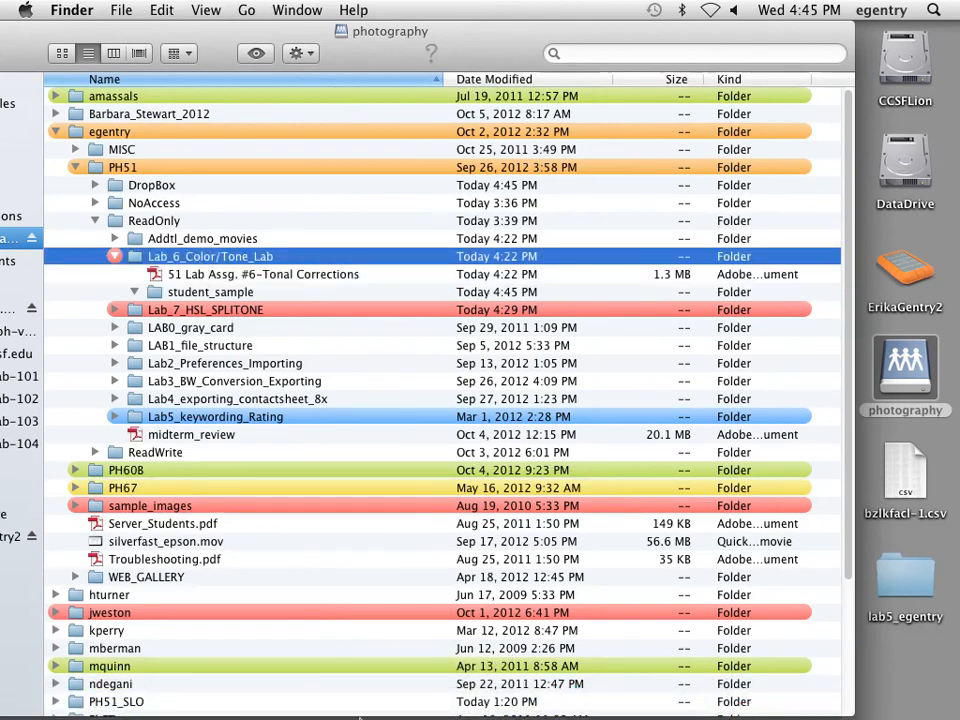
Bring QuickTime Player to the front and quit it with Cmd+Q
mouse_move(383, 708)
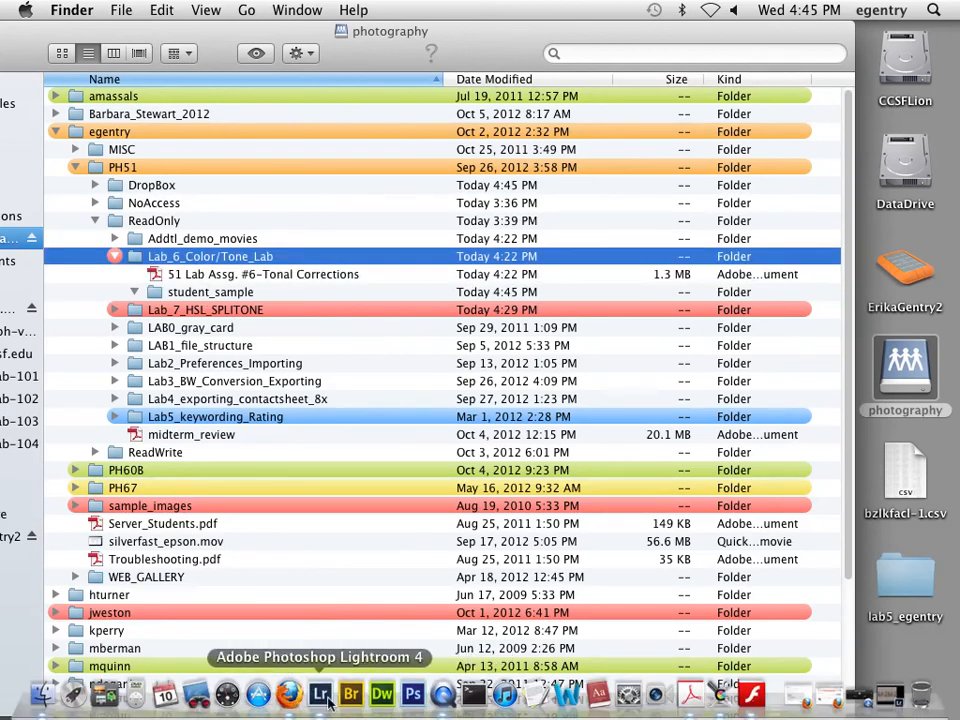
left_click(443, 697)
key("super+q")
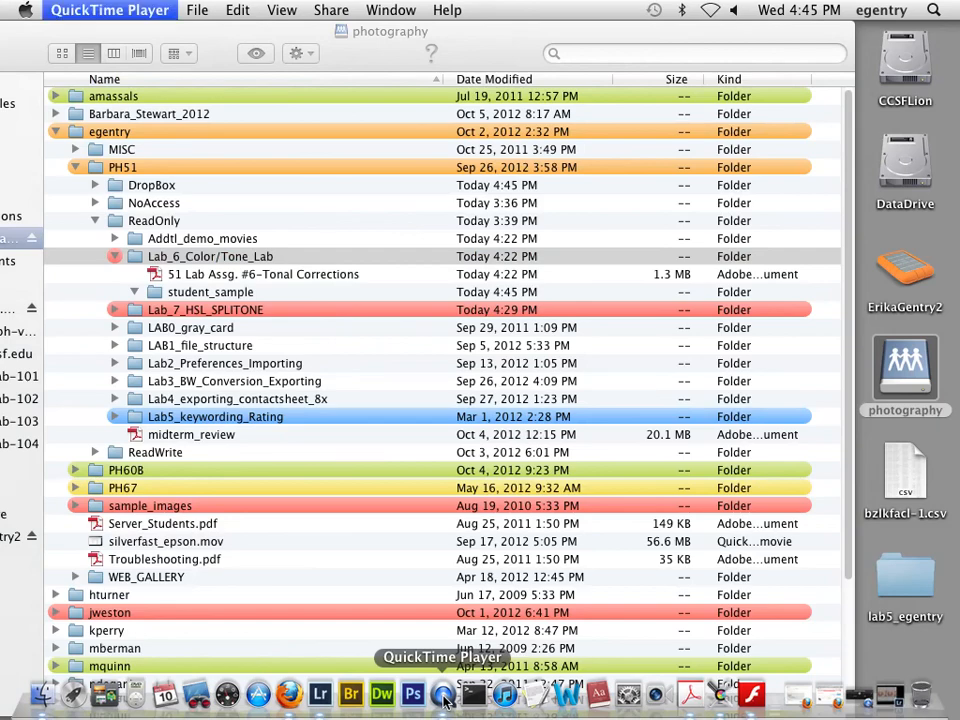